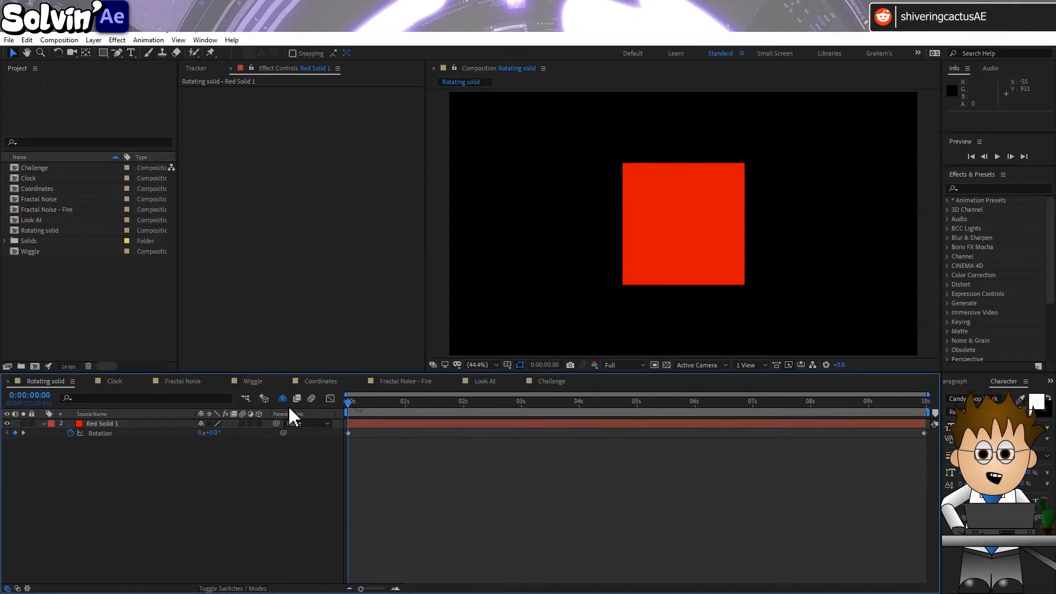
Preview the red solid's rotation, and set the Rotating solid composition's duration to 0:00:20:00
key(space)
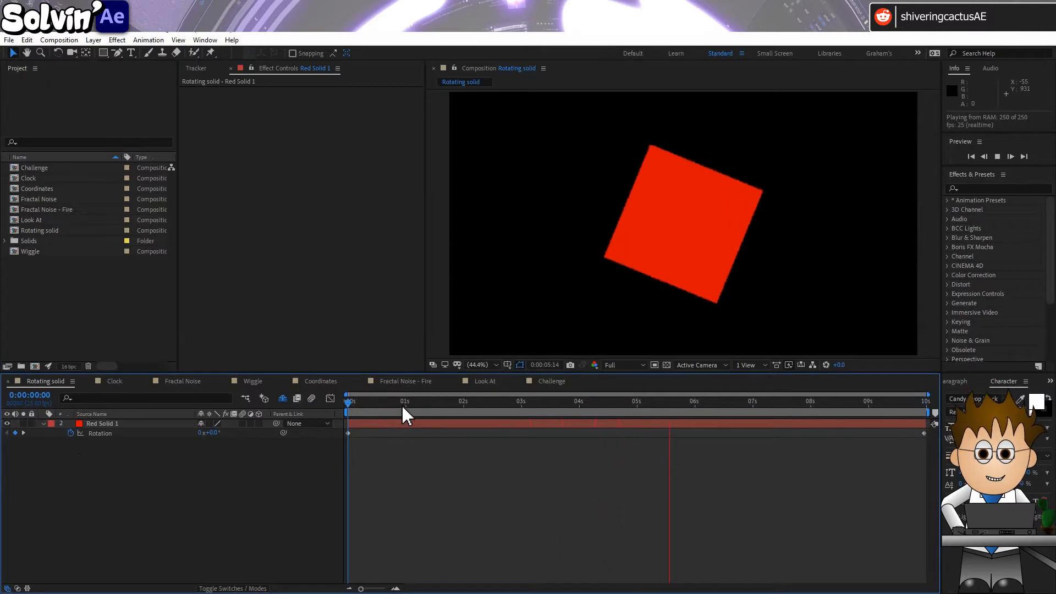
key(space)
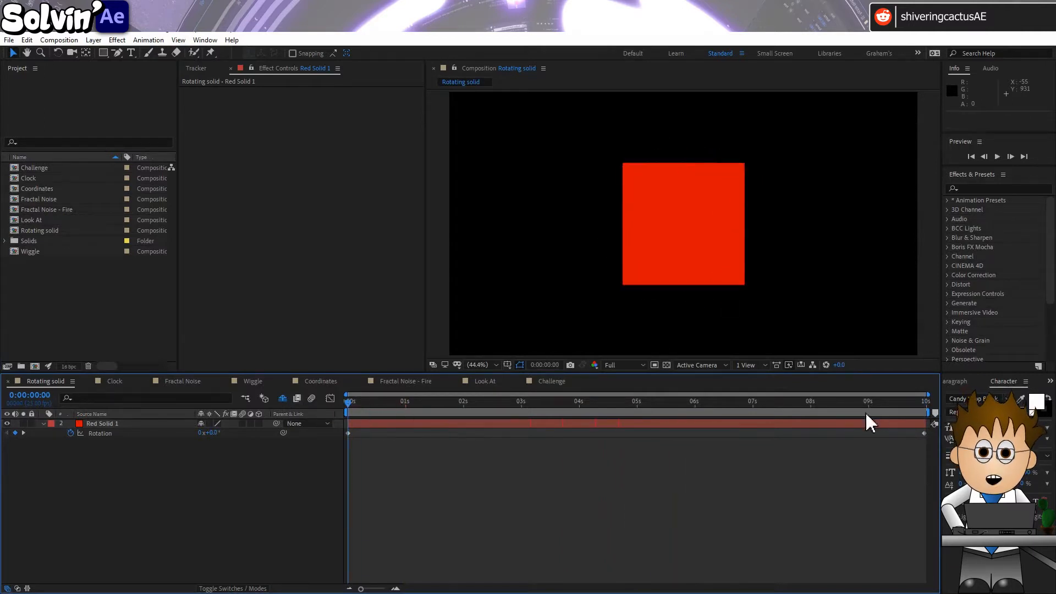
click(60, 41)
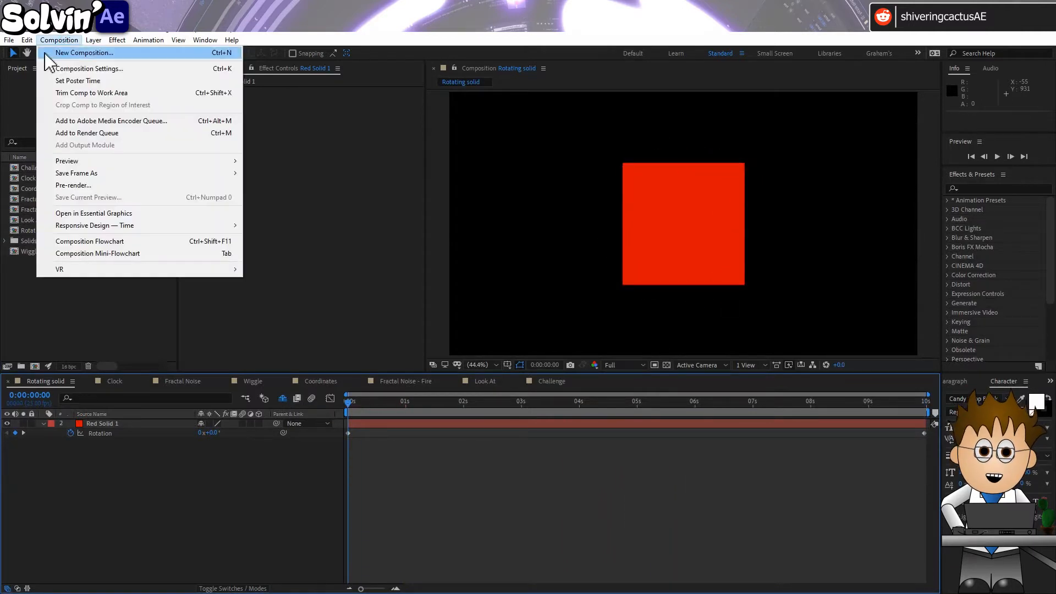
click(171, 70)
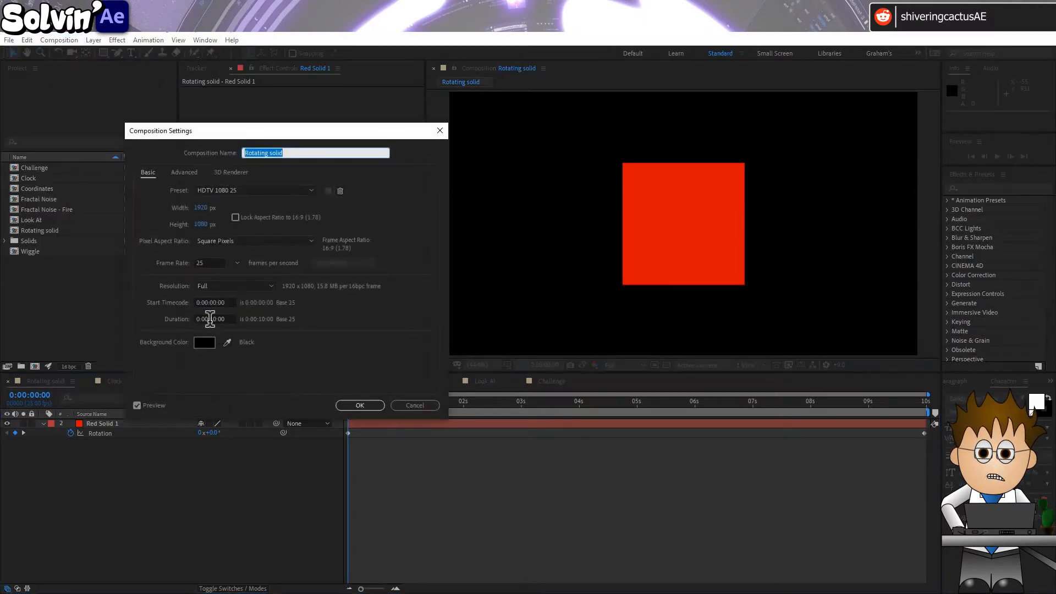
drag(210, 320, 214, 319)
text(2)
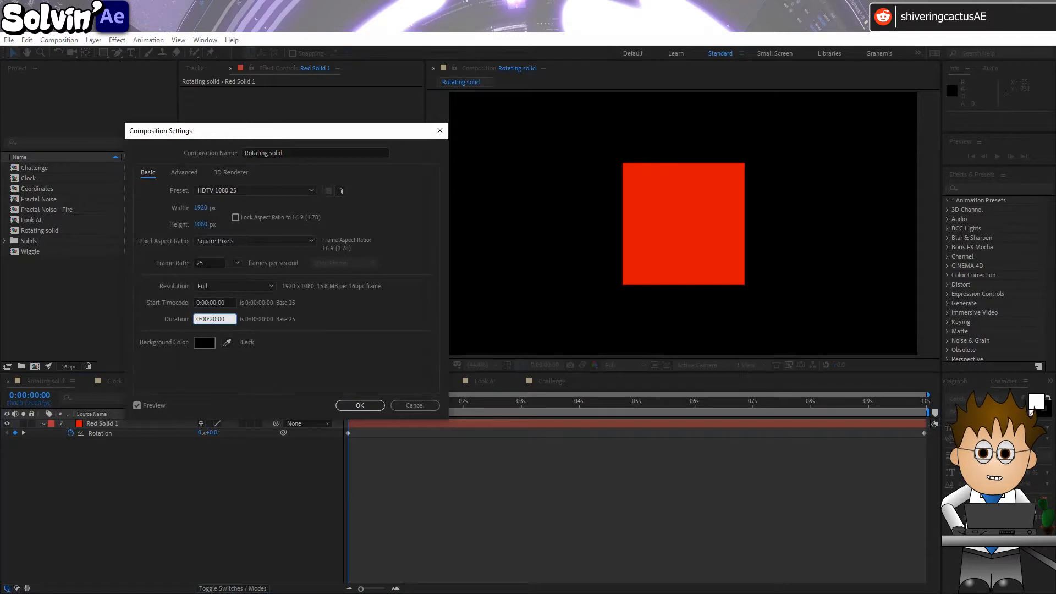
click(372, 406)
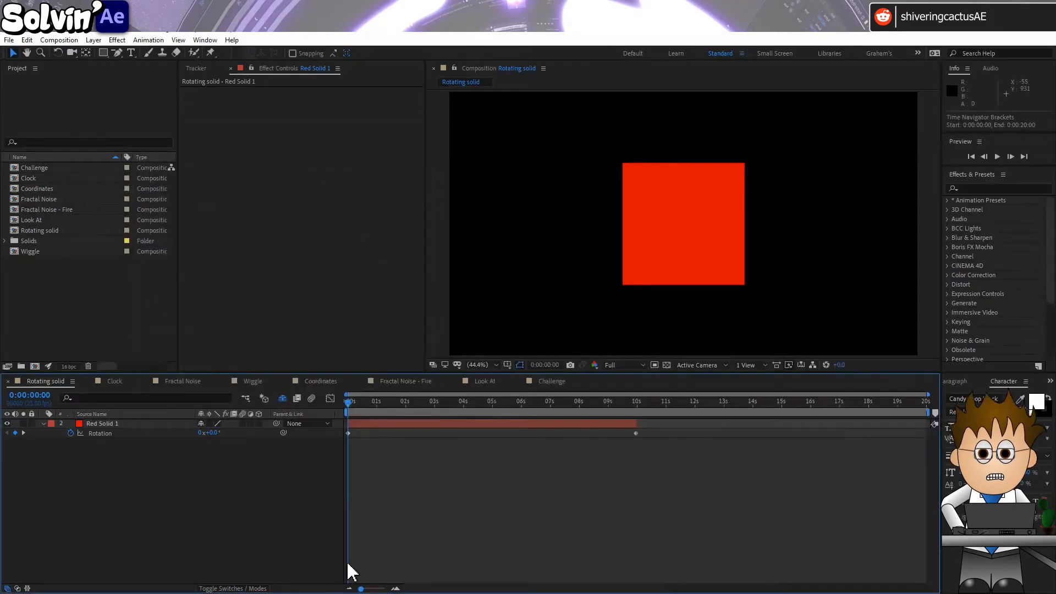
Extend the Red Solid 1 layer to the end of the composition and move its last Rotation keyframe there
drag(636, 423, 936, 426)
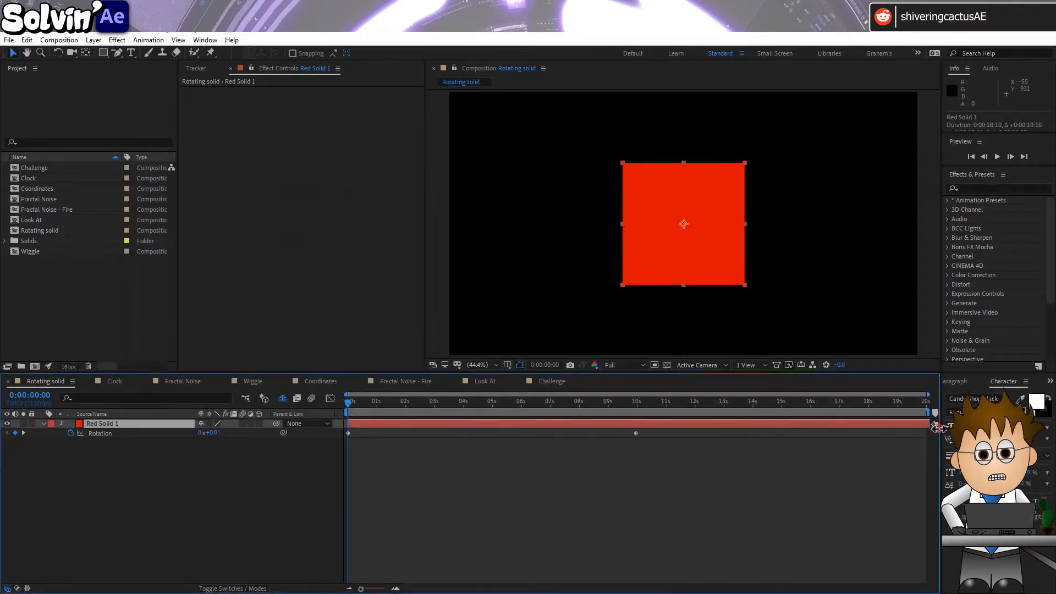
drag(637, 433, 920, 433)
key(Caps_Lock)
key(Caps_Lock)
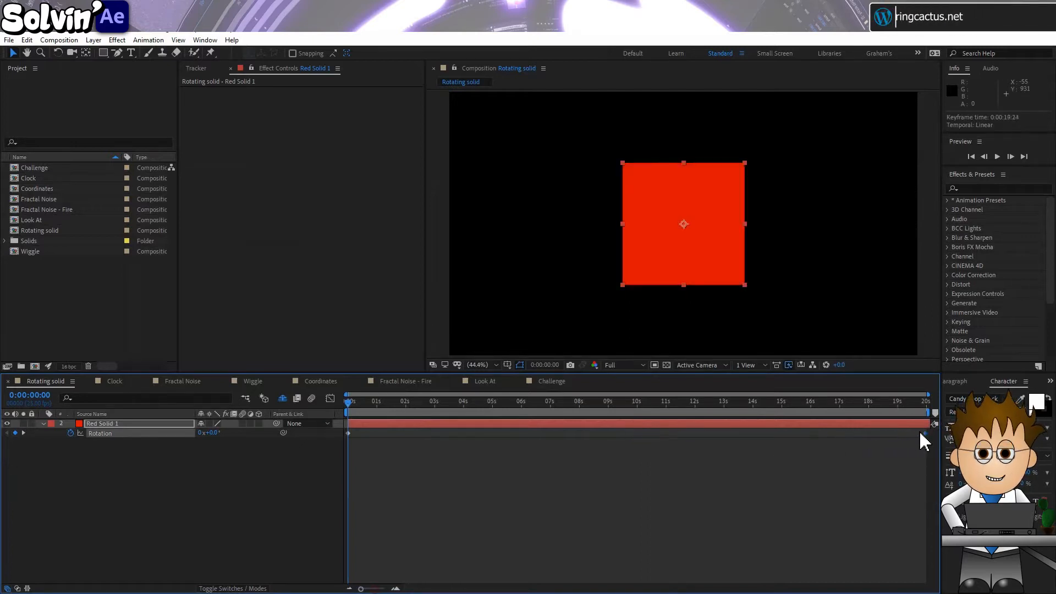
Set Red Solid 1's Rotation to 2 full revolutions at the final keyframe, and return to the start of the timeline
drag(348, 403, 935, 408)
click(199, 433)
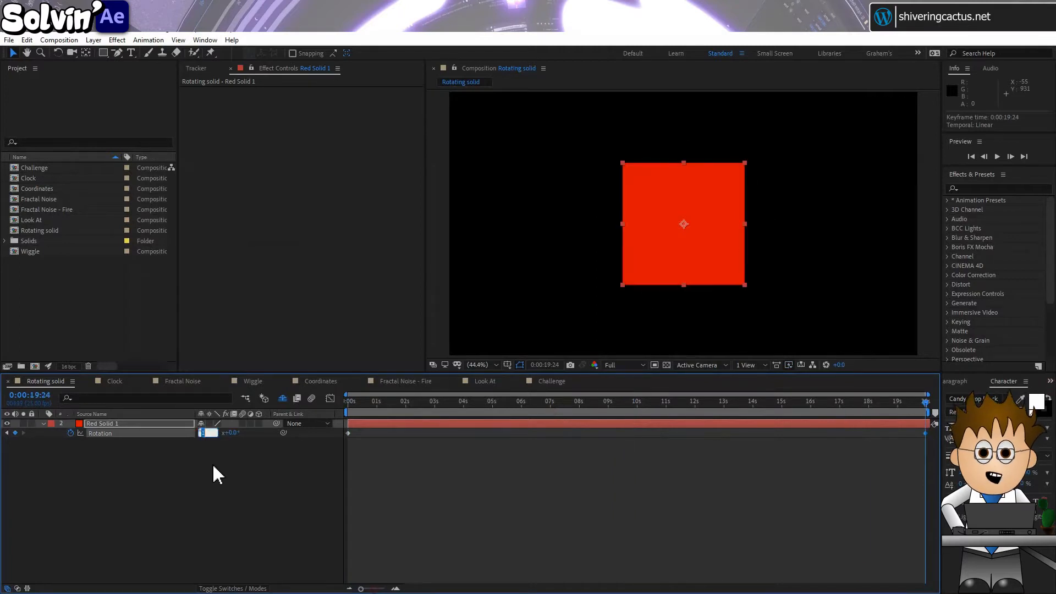
text(2)
key(Return)
click(248, 481)
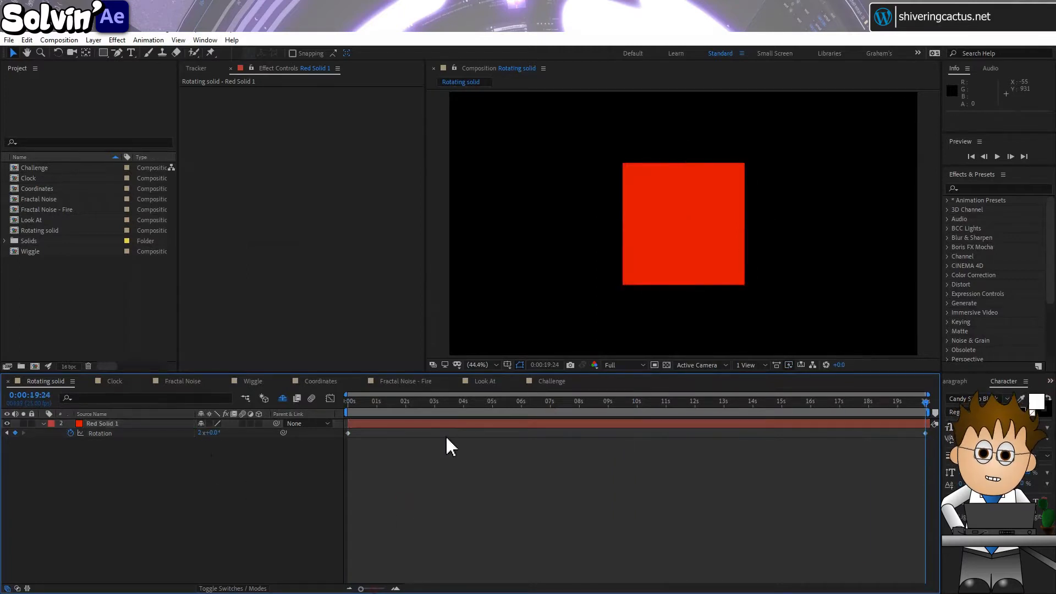
click(736, 406)
drag(737, 404, 302, 415)
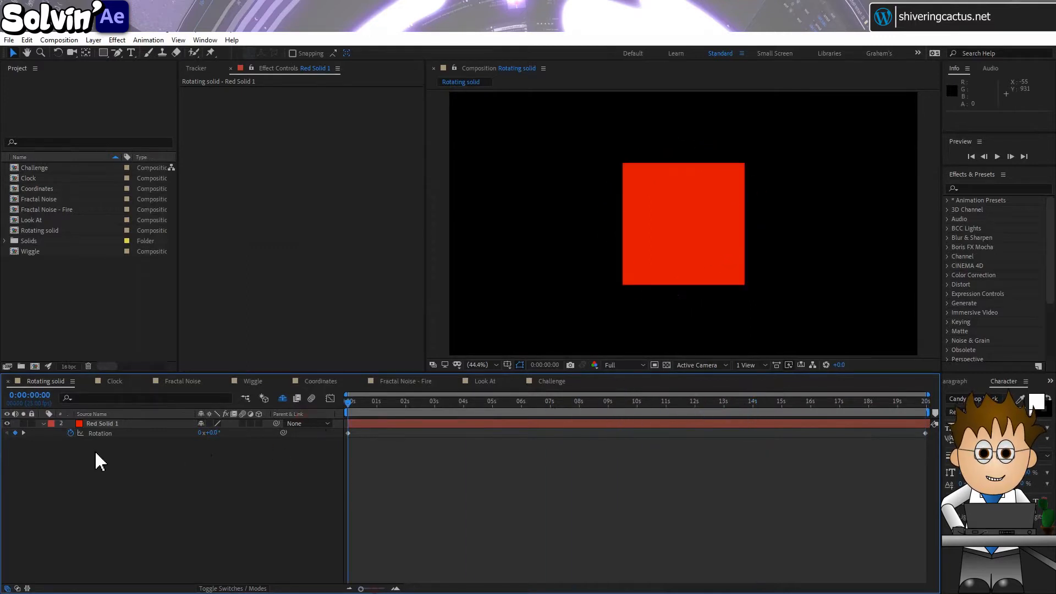
Add the expression time to Red Solid 1's Rotation and preview the animation from the start
alt+click(70, 433)
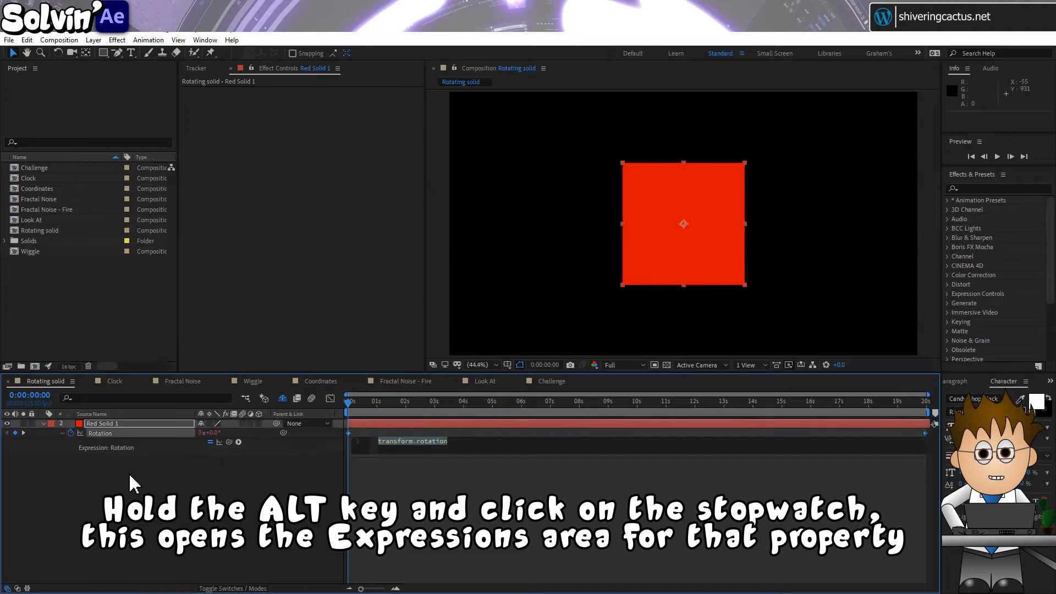
text(time)
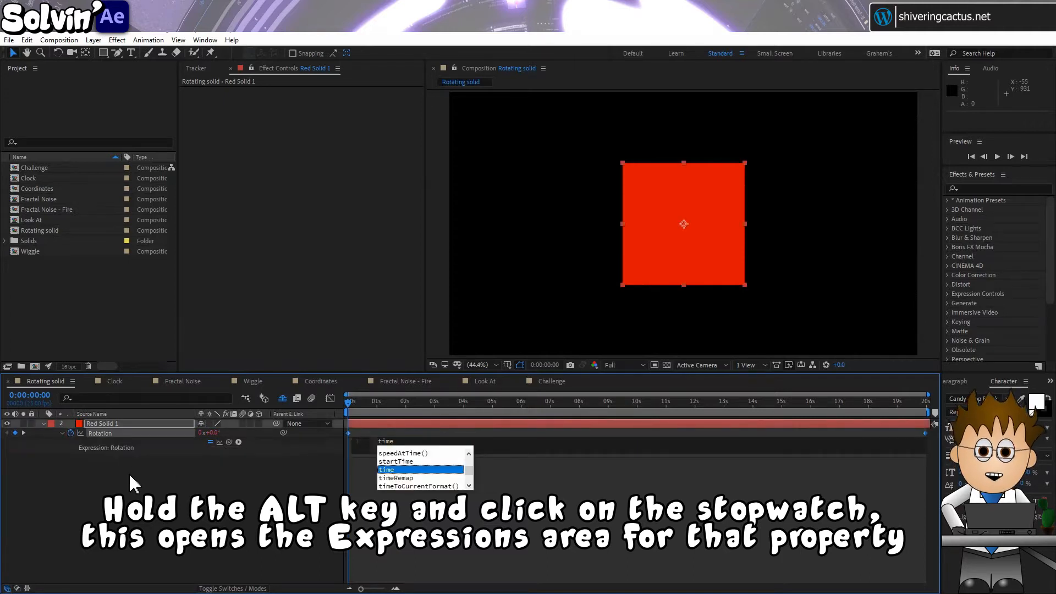
click(178, 478)
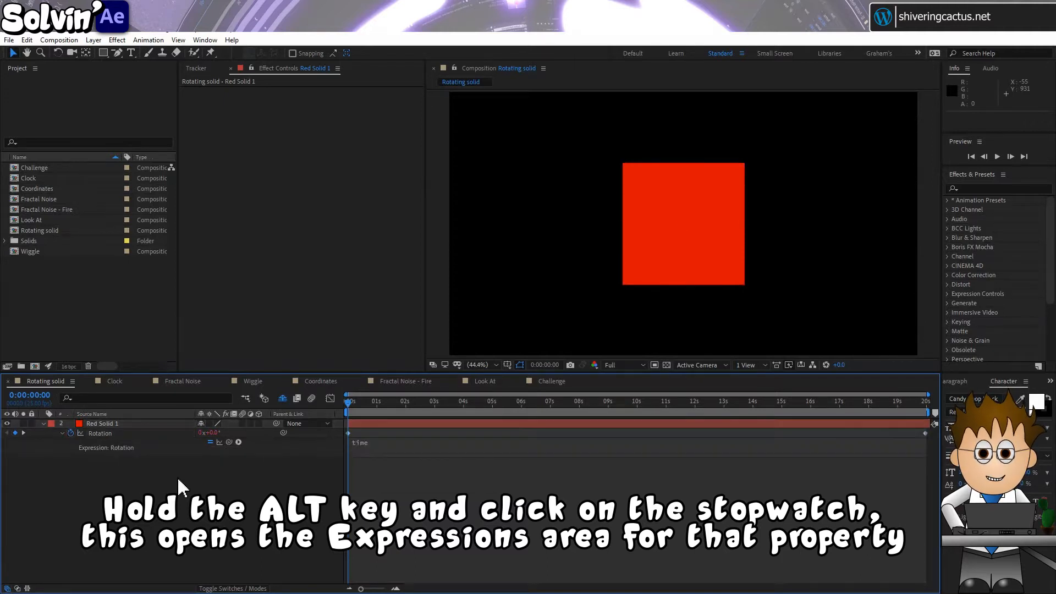
key(space)
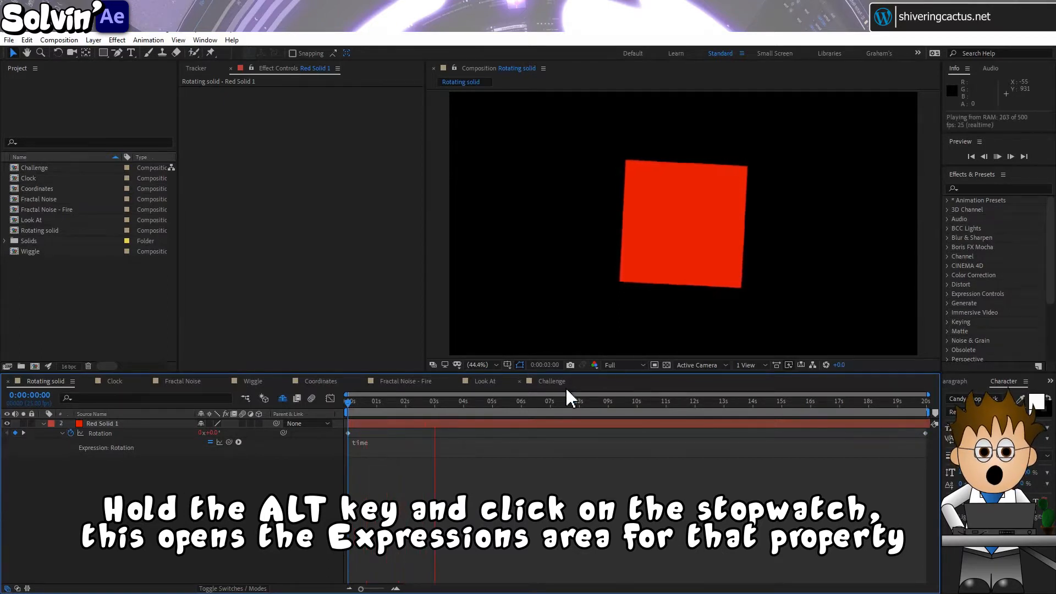
click(361, 410)
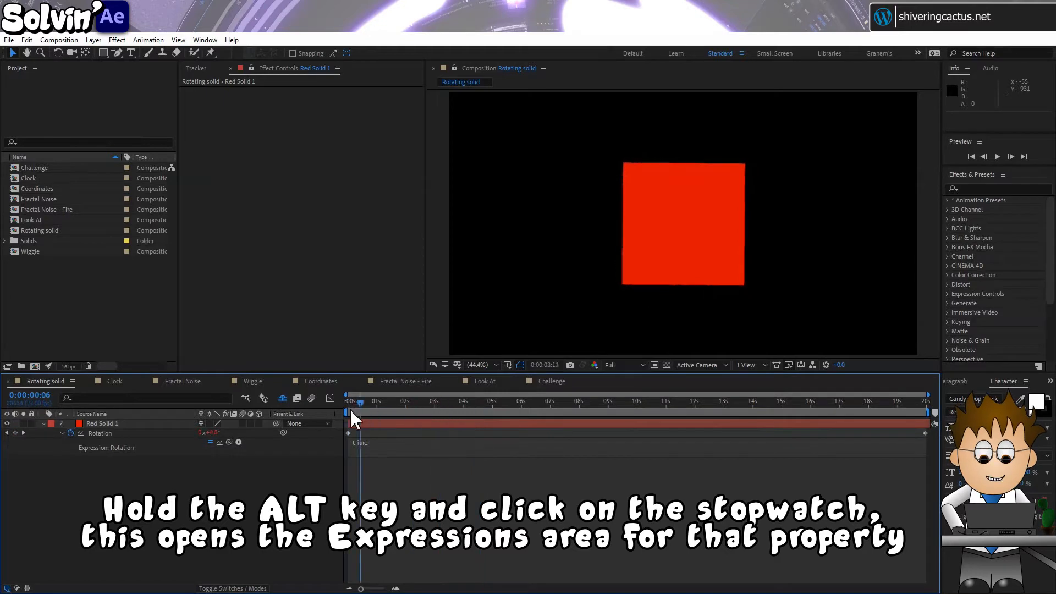
key(space)
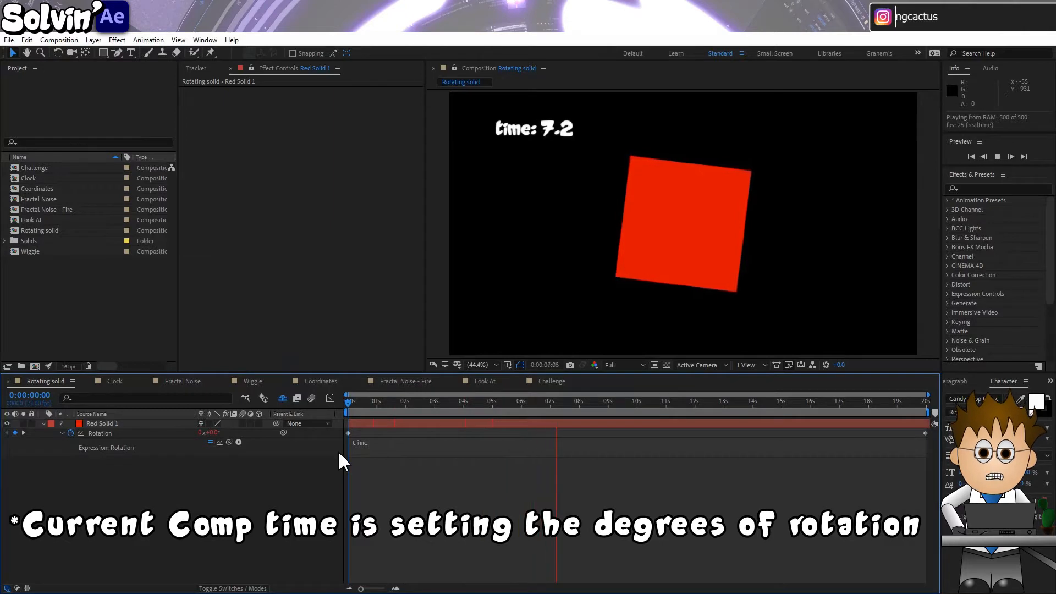
Change Red Solid 1's Rotation expression to time * 36
click(355, 450)
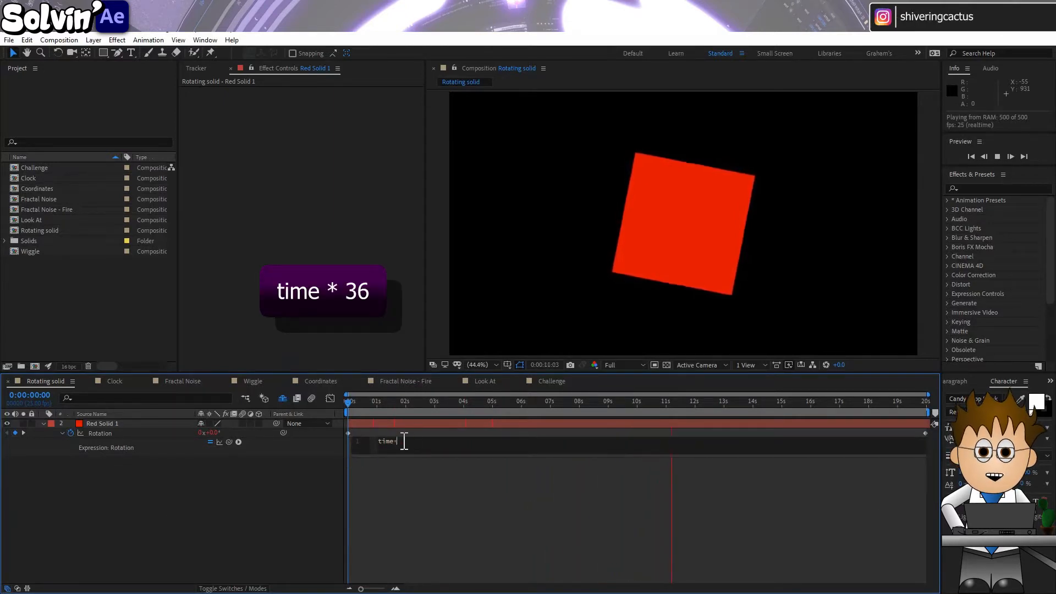
click(335, 474)
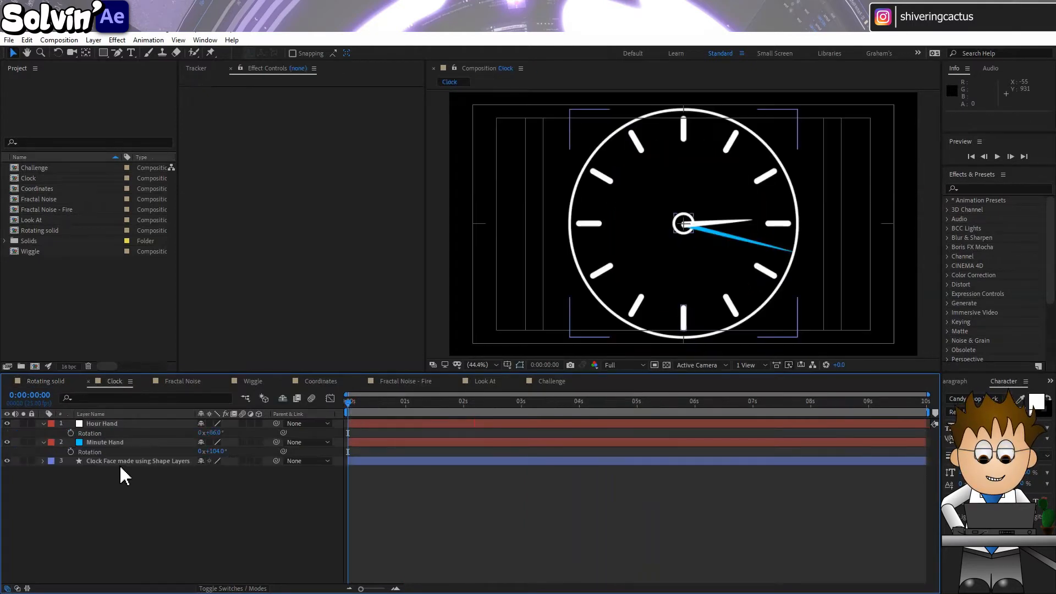
Examine the shape contents of the clock face layer in the Clock composition, and collapse the layer again
click(119, 464)
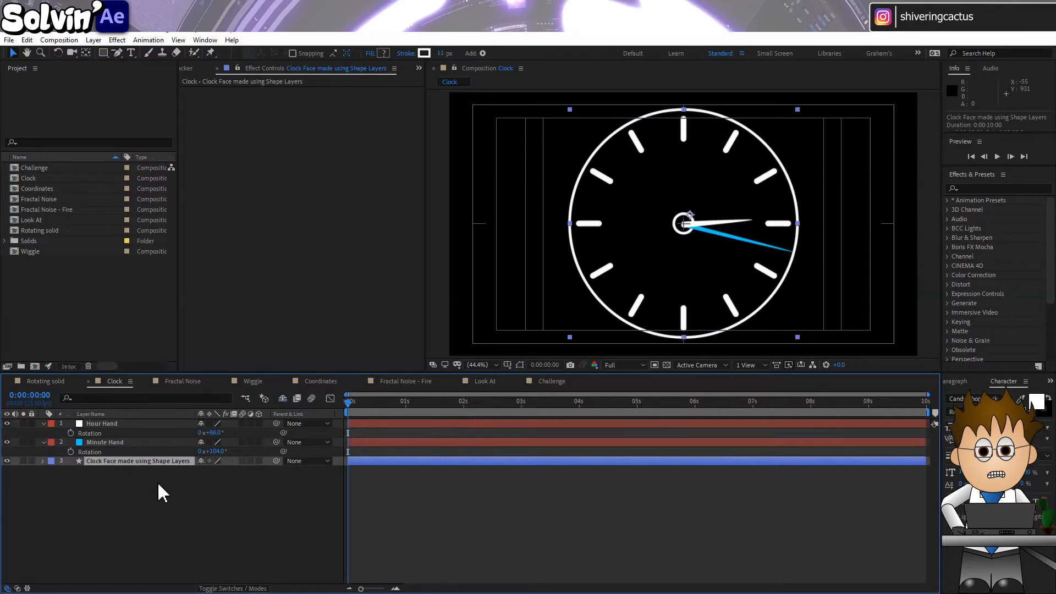
click(42, 461)
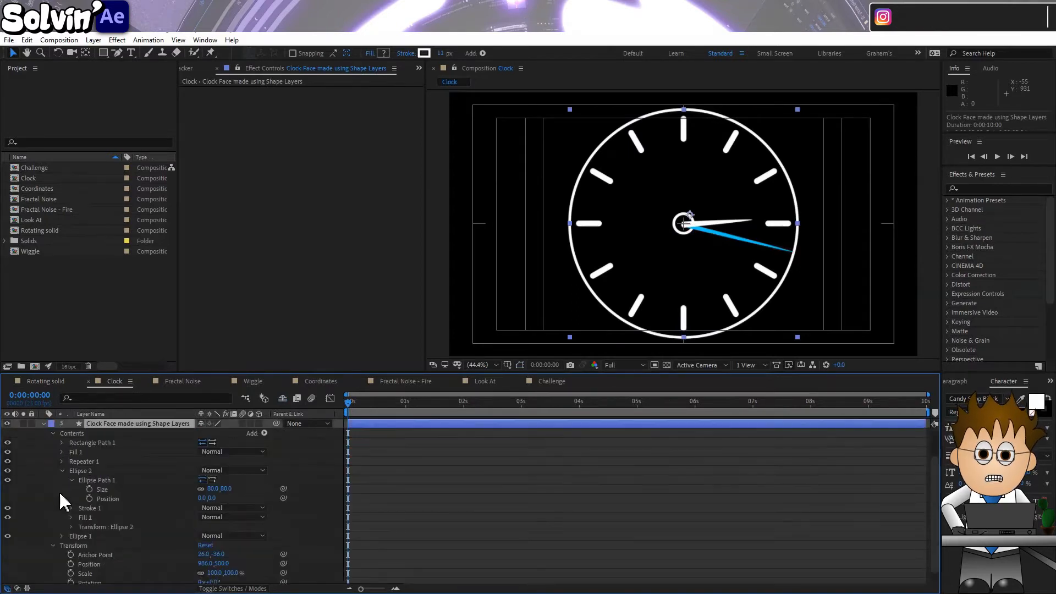
click(44, 424)
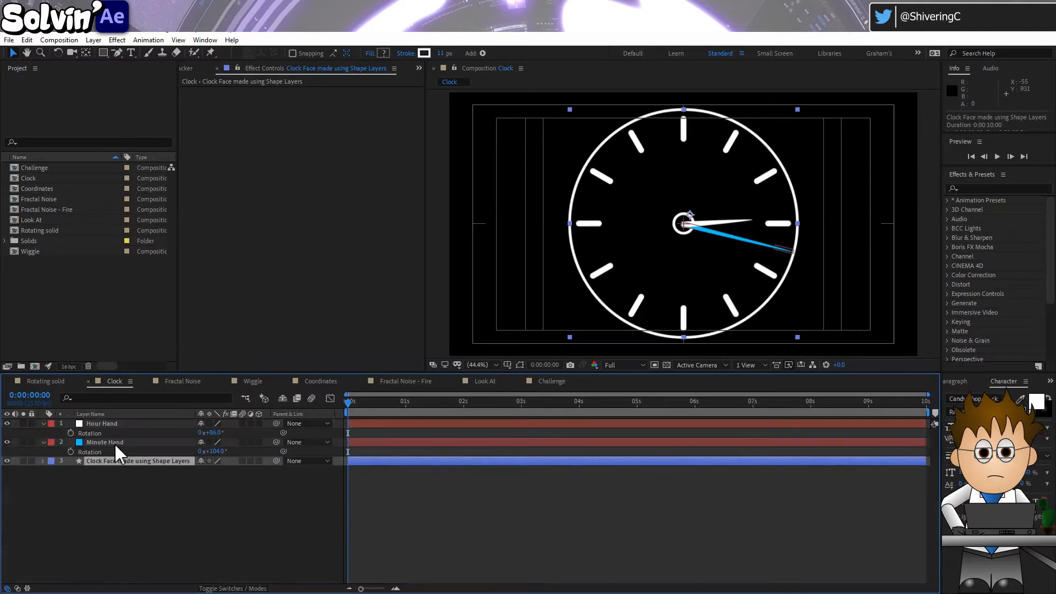
Set the Minute Hand's Rotation to 0° and turn the Hour Hand's Rotation to about 46°
click(214, 451)
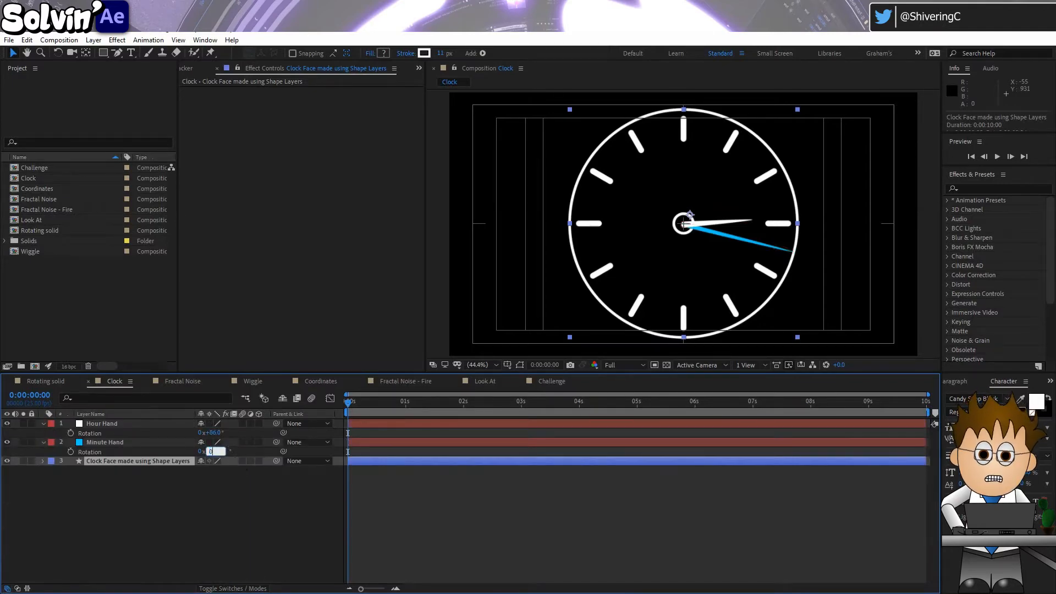
text(0)
key(Return)
click(200, 478)
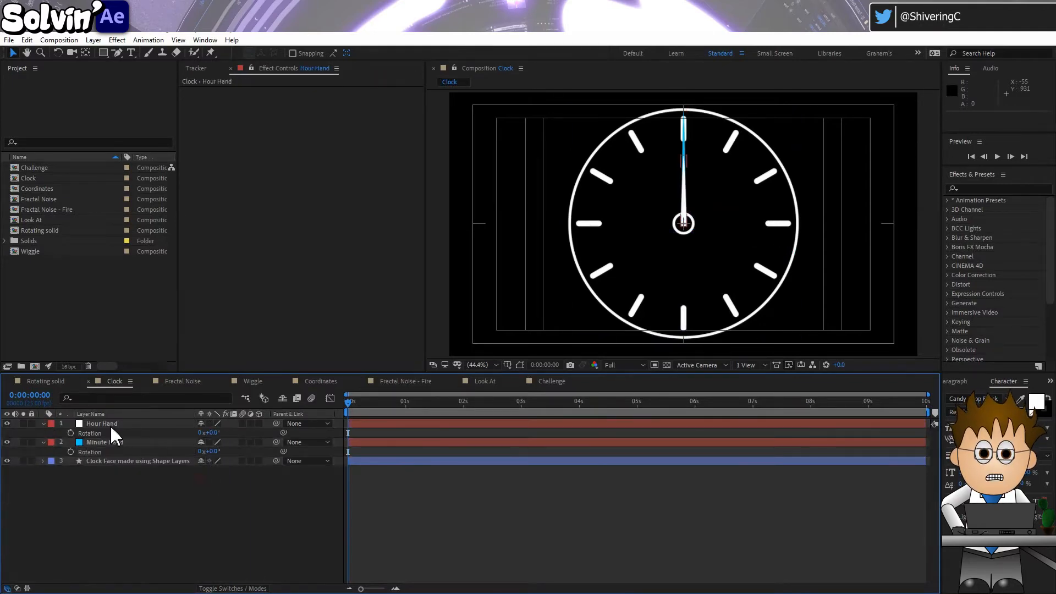
click(110, 425)
drag(215, 433, 236, 426)
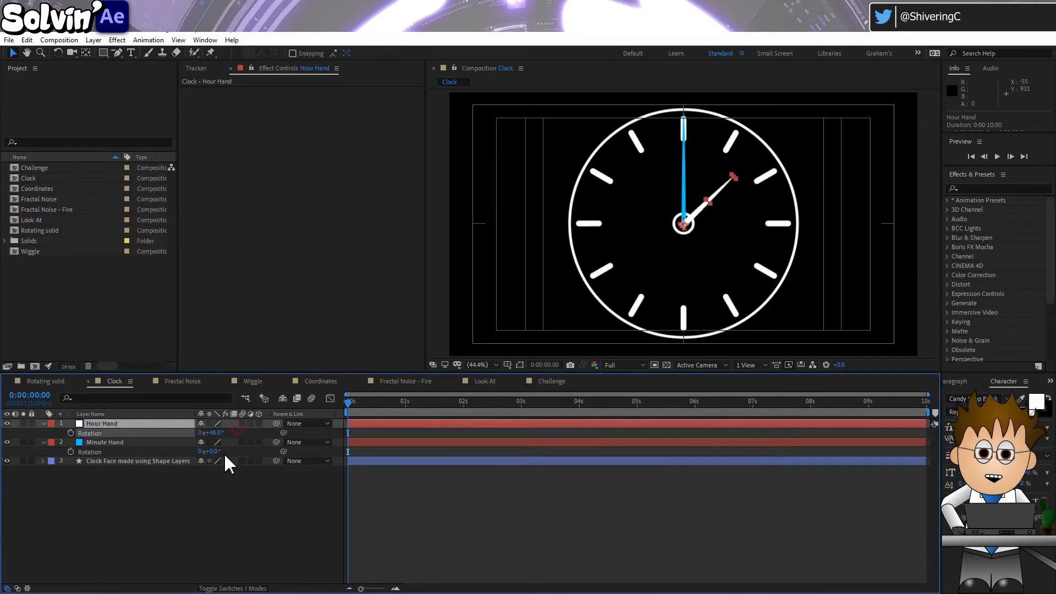
click(194, 481)
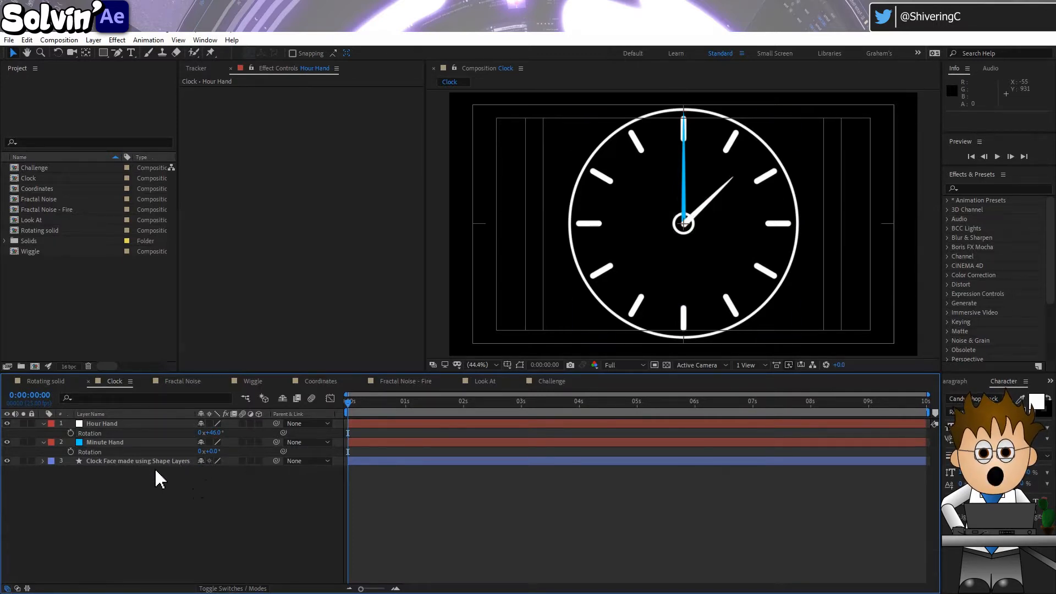
Add the expression time*36/12 to the Hour Hand's Rotation and preview the clock from the start
alt+click(71, 433)
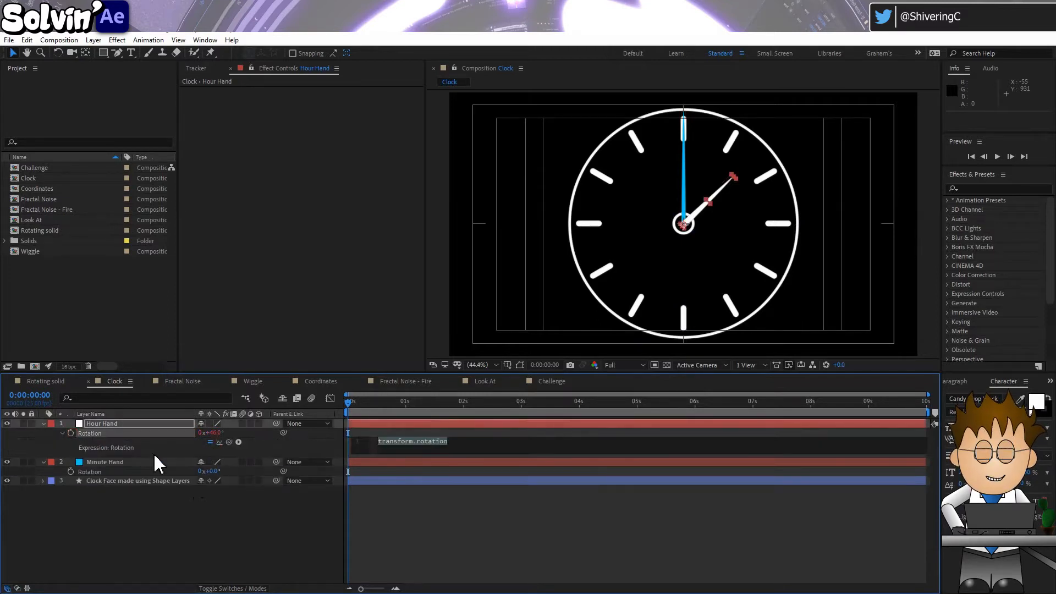
text(time)
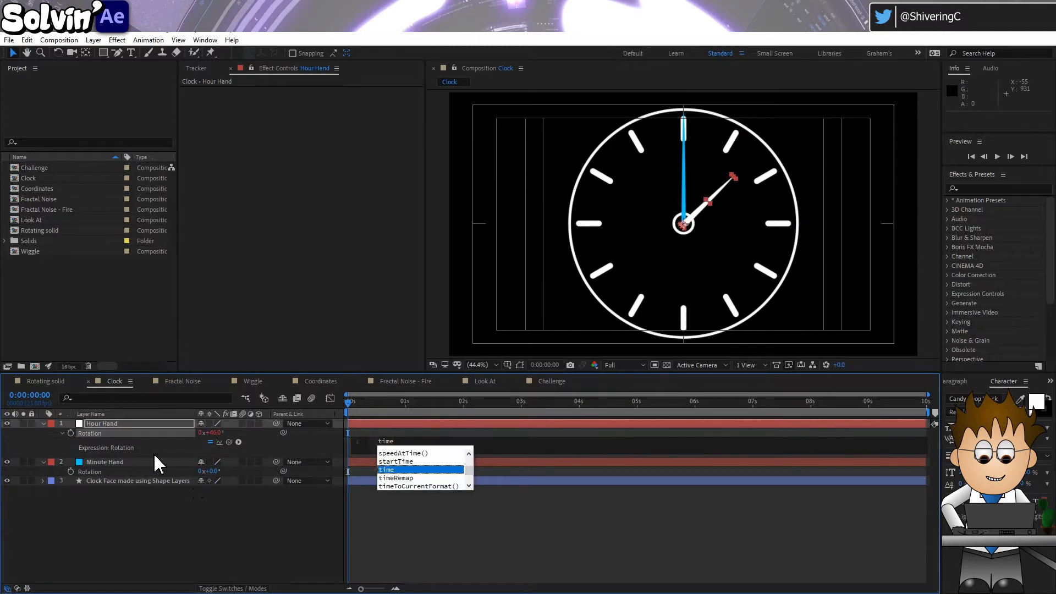
text(*36/)
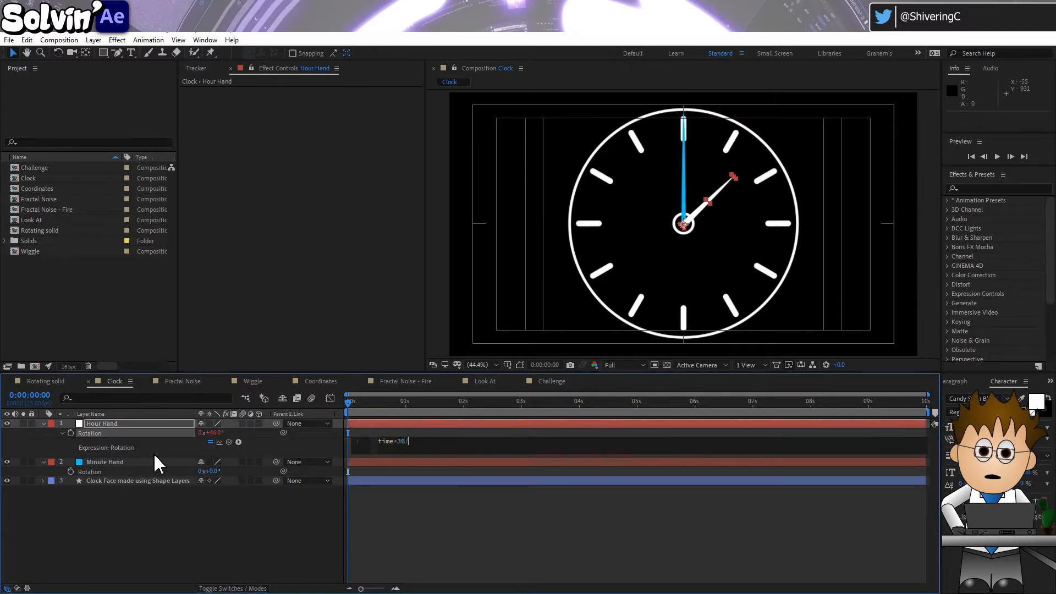
text(12)
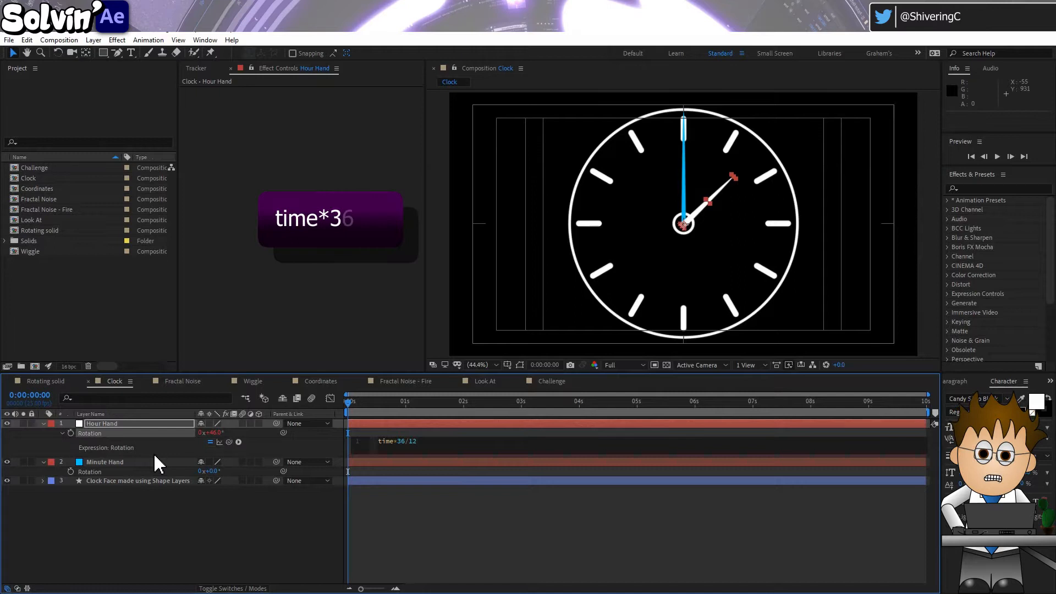
click(238, 509)
key(space)
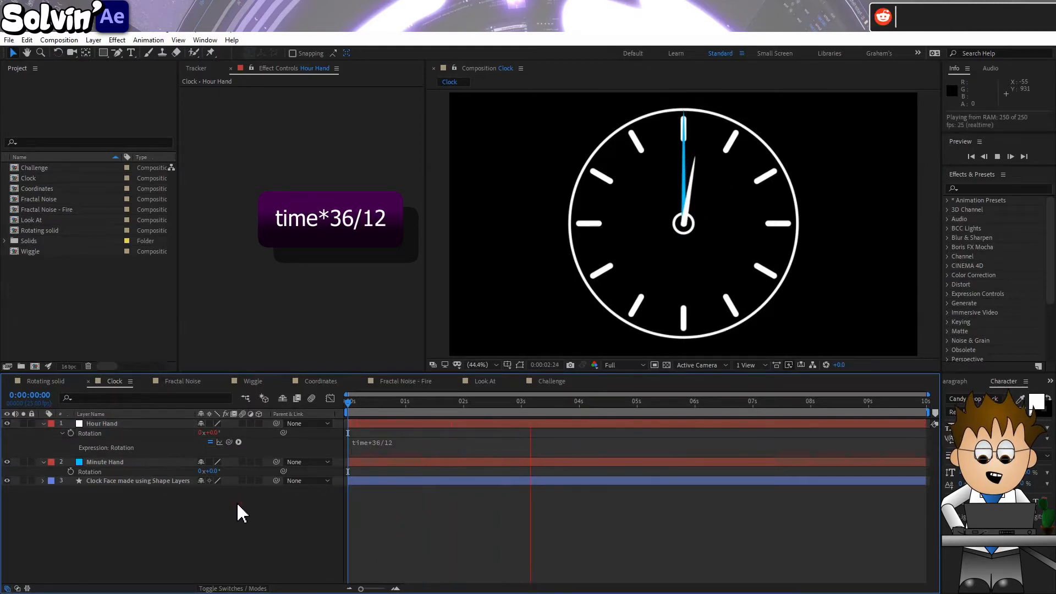
click(350, 403)
Change the Hour Hand's Rotation expression to value+(time*36/12)
click(356, 443)
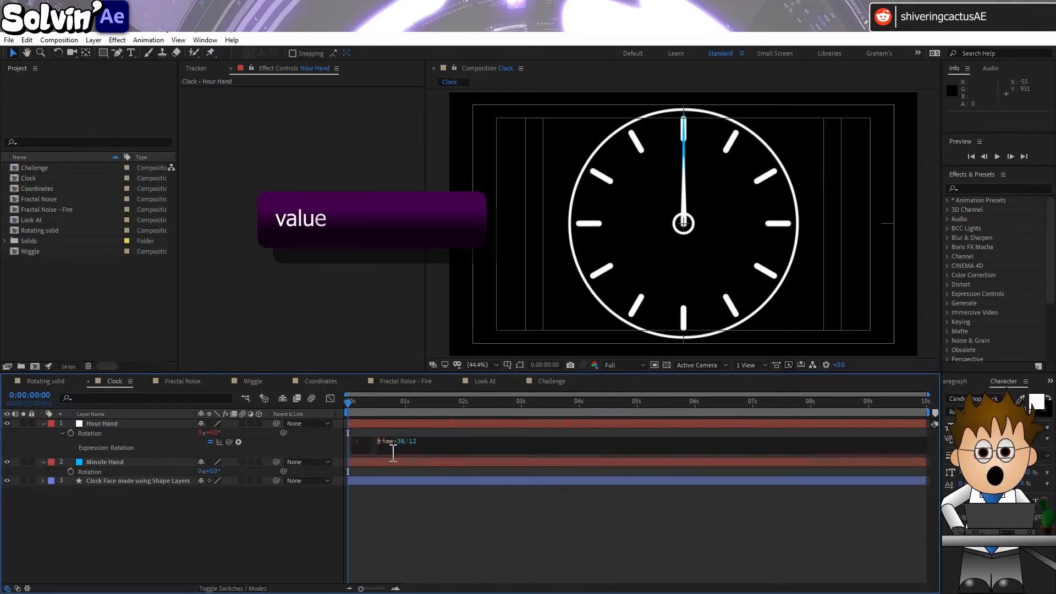
text(valu)
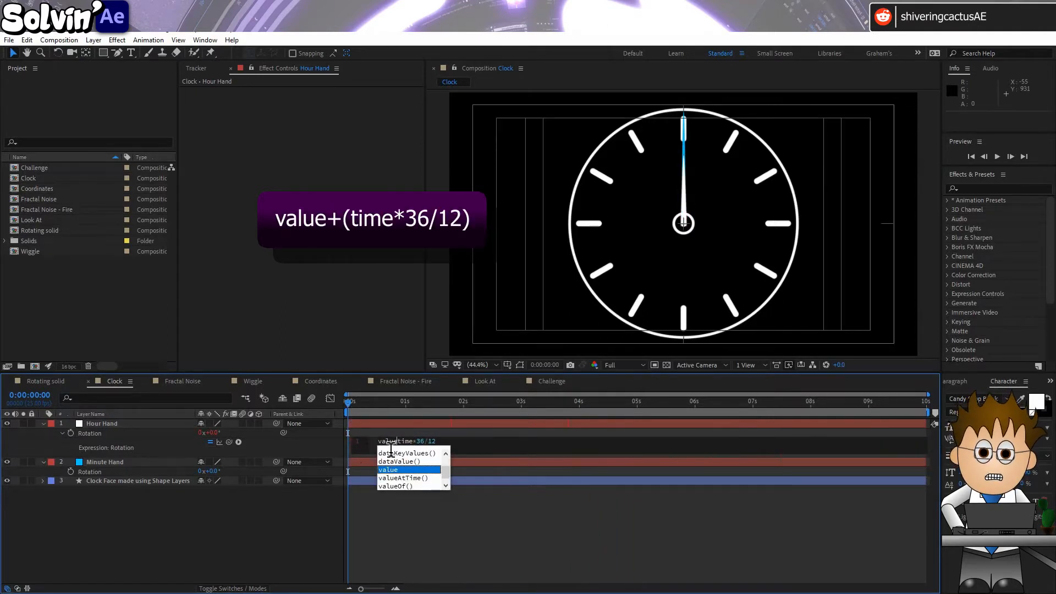
text(e+()
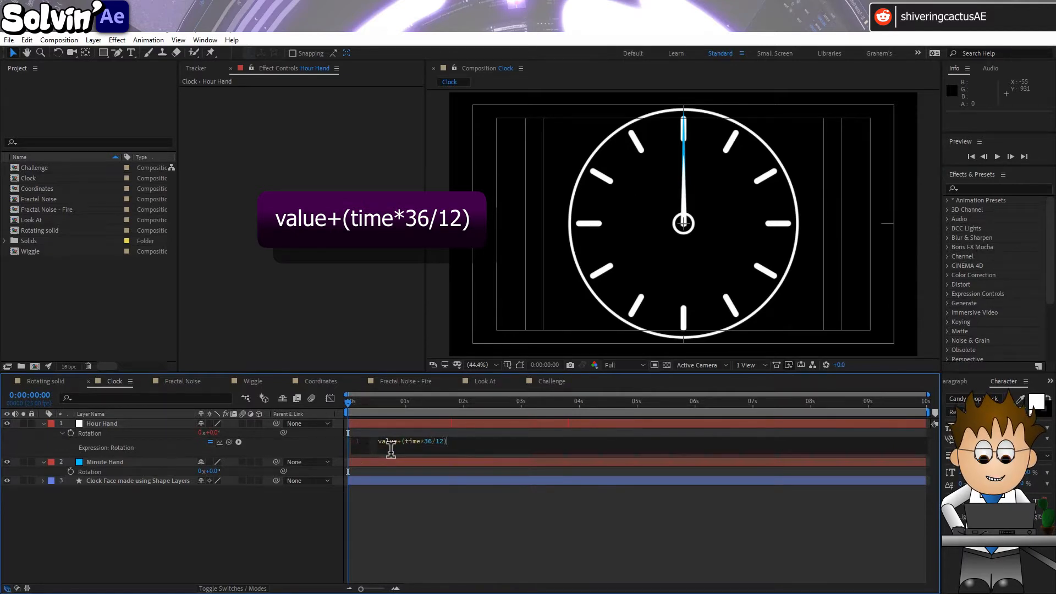
click(323, 445)
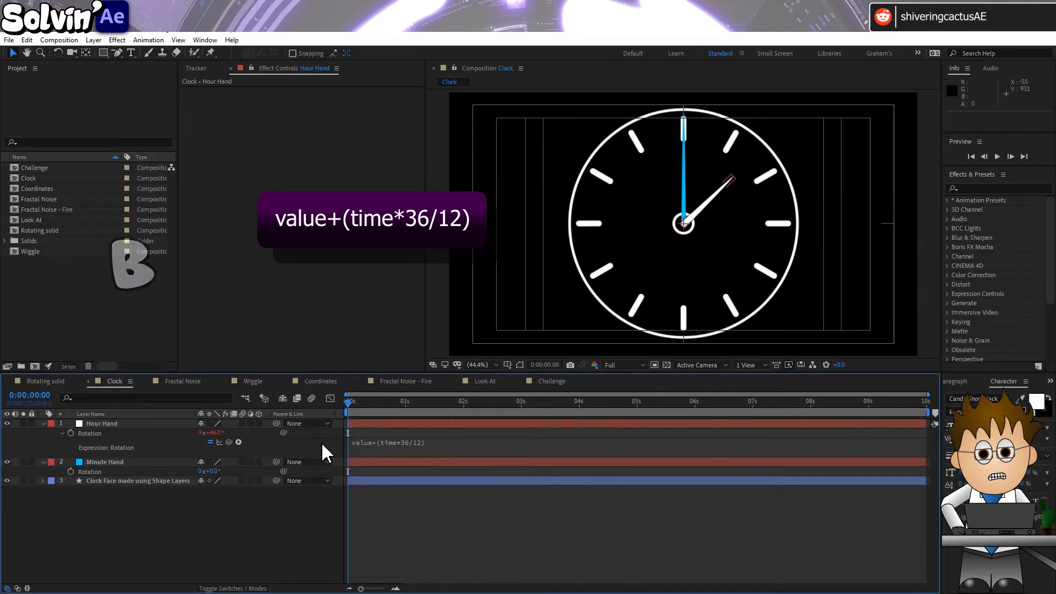
Turn the Hour Hand's Rotation to about 89°, preview the clock, and return to the first frame
drag(215, 433, 239, 433)
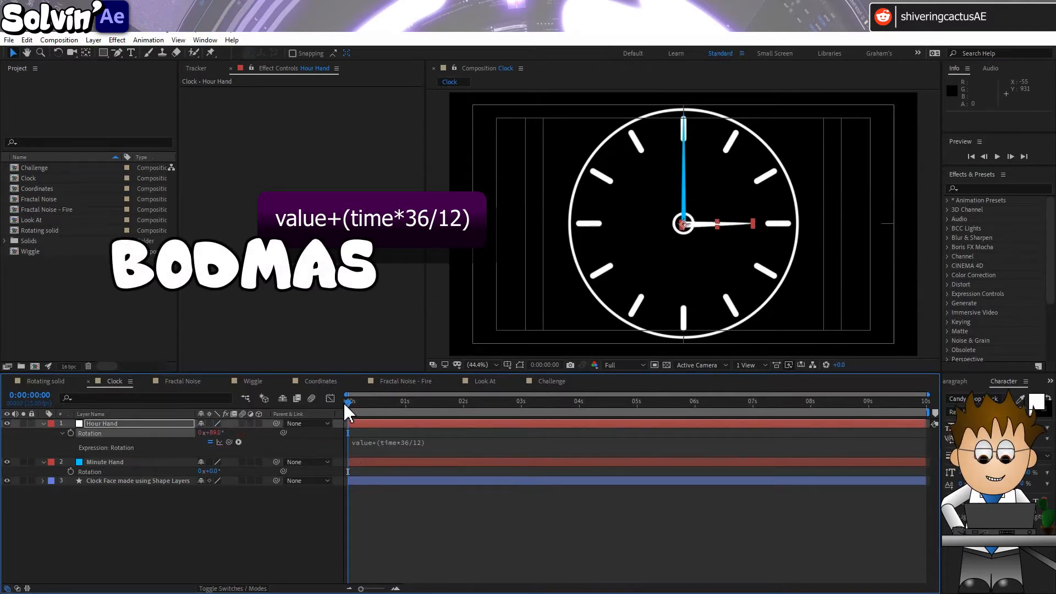
key(space)
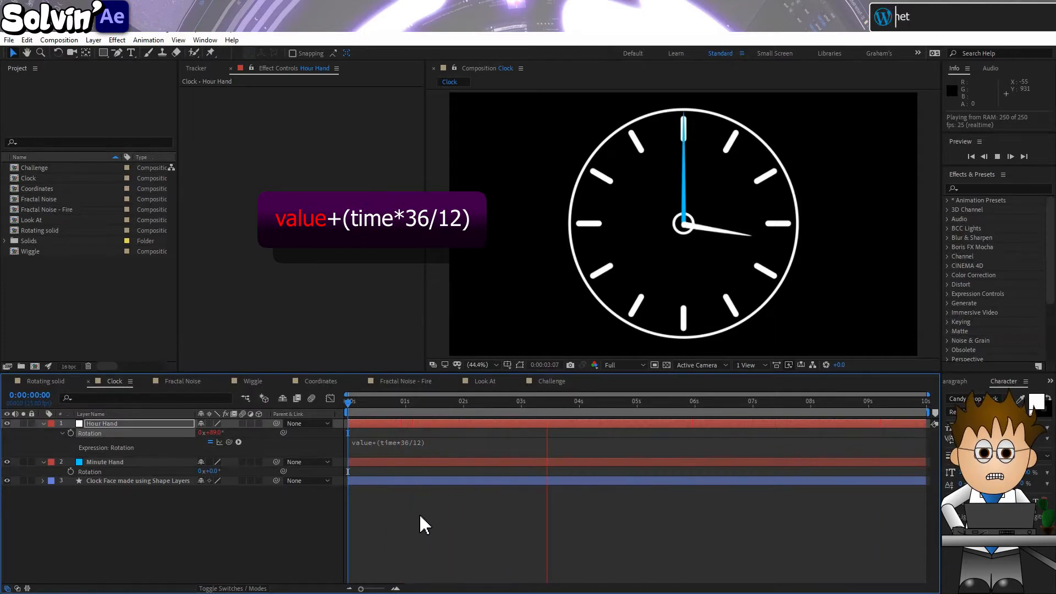
click(348, 401)
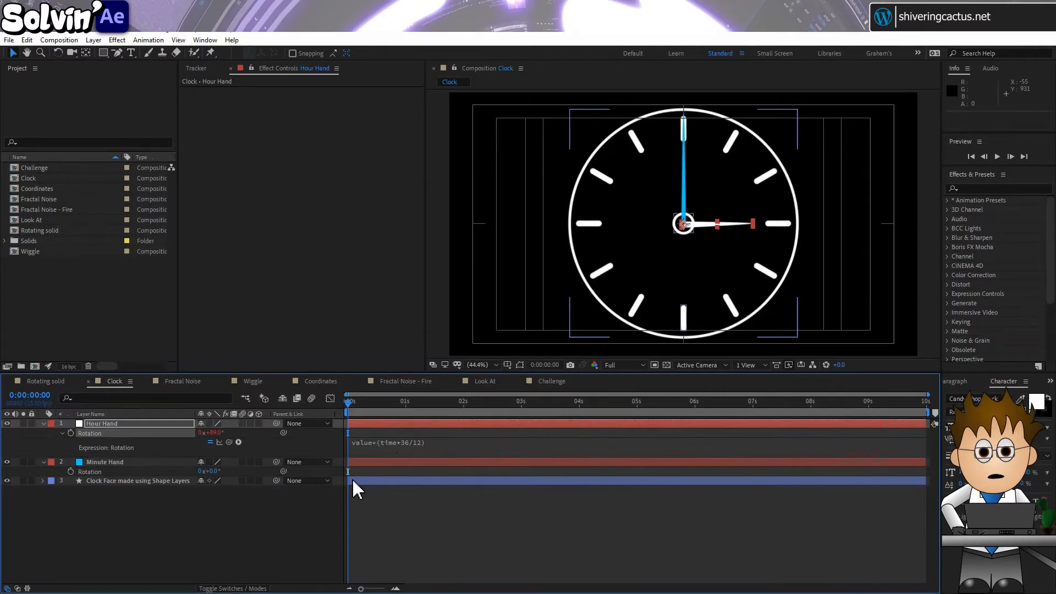
Link the Minute Hand's Rotation expression to the Hour Hand's Rotation multiplied by 12, preview the clock, and return to the start
alt+click(71, 472)
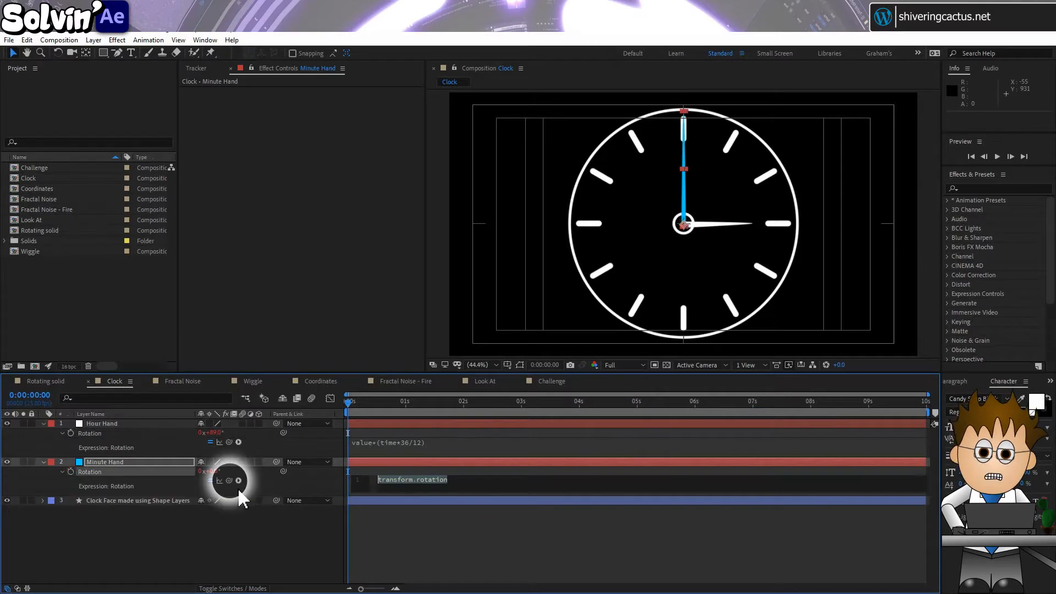
drag(230, 481, 123, 438)
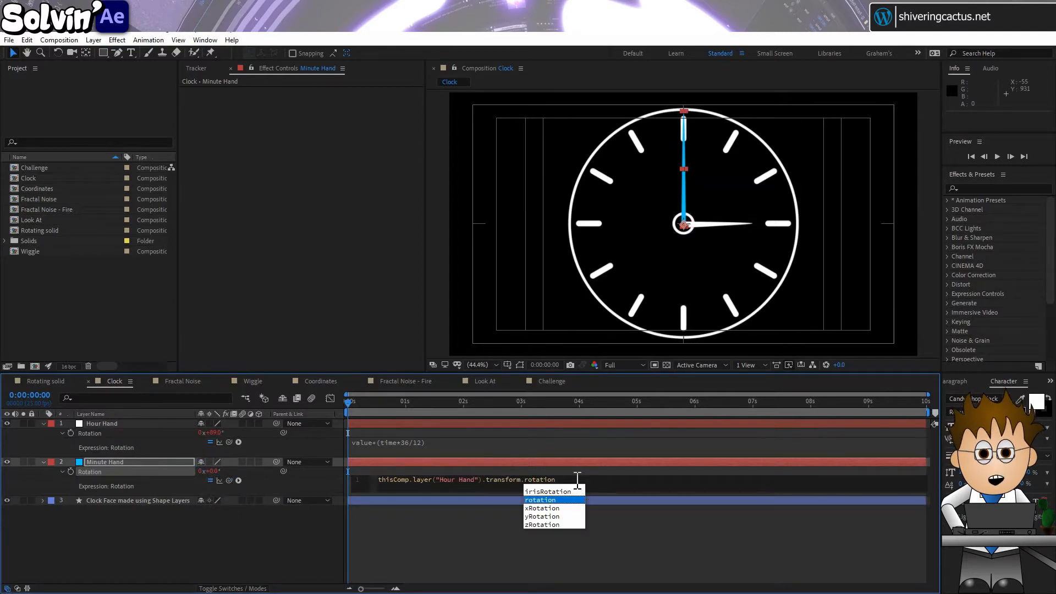
text(*)
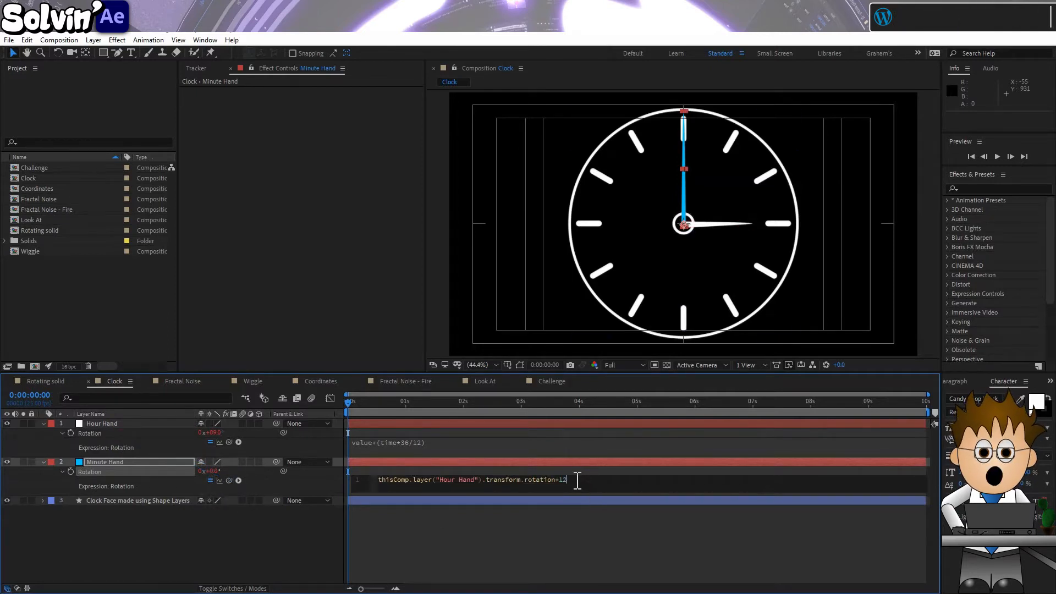
click(512, 526)
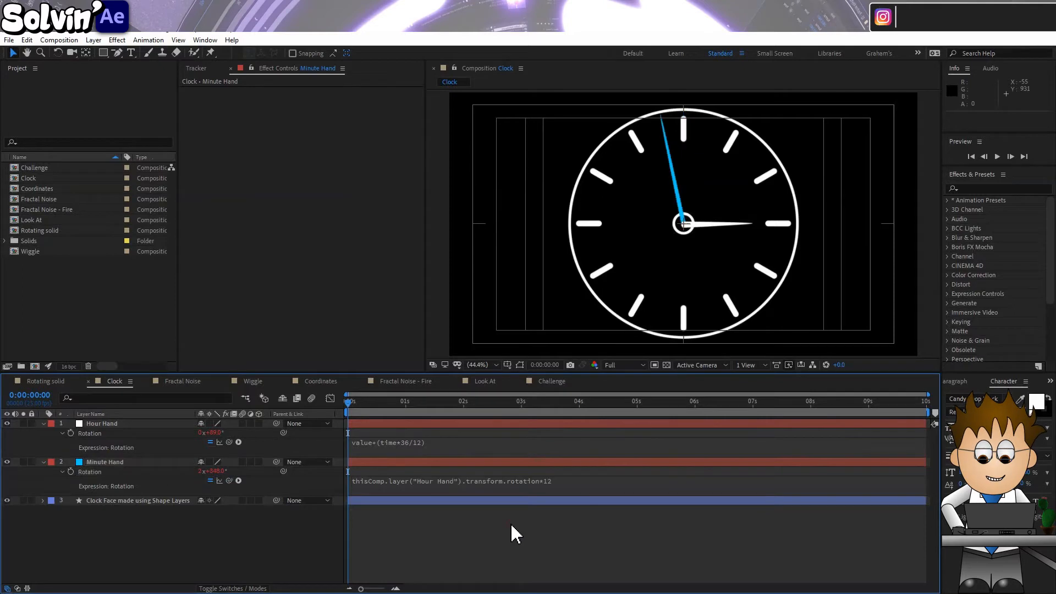
key(space)
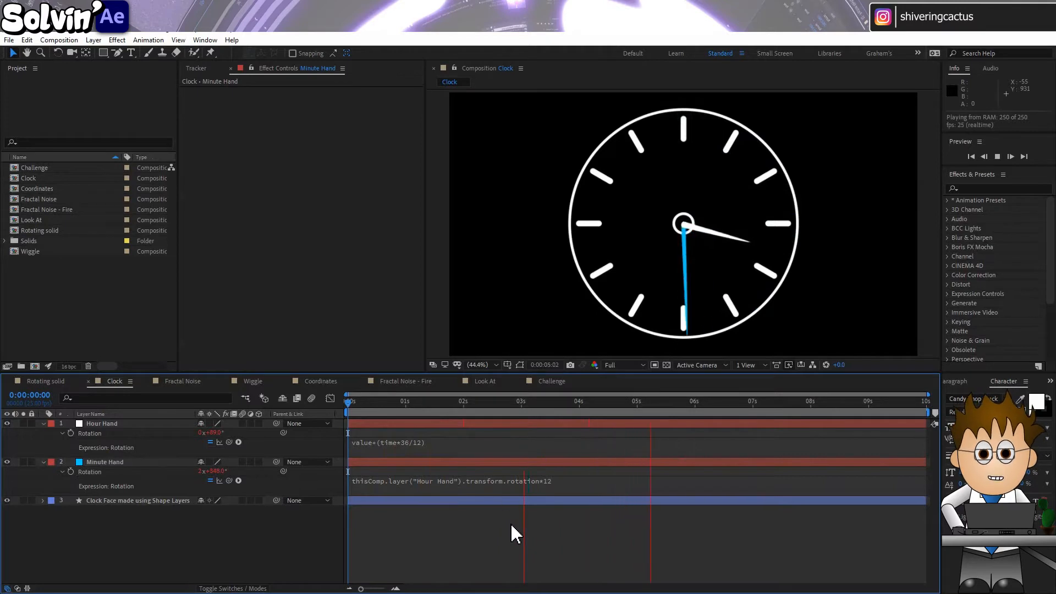
drag(371, 401, 339, 401)
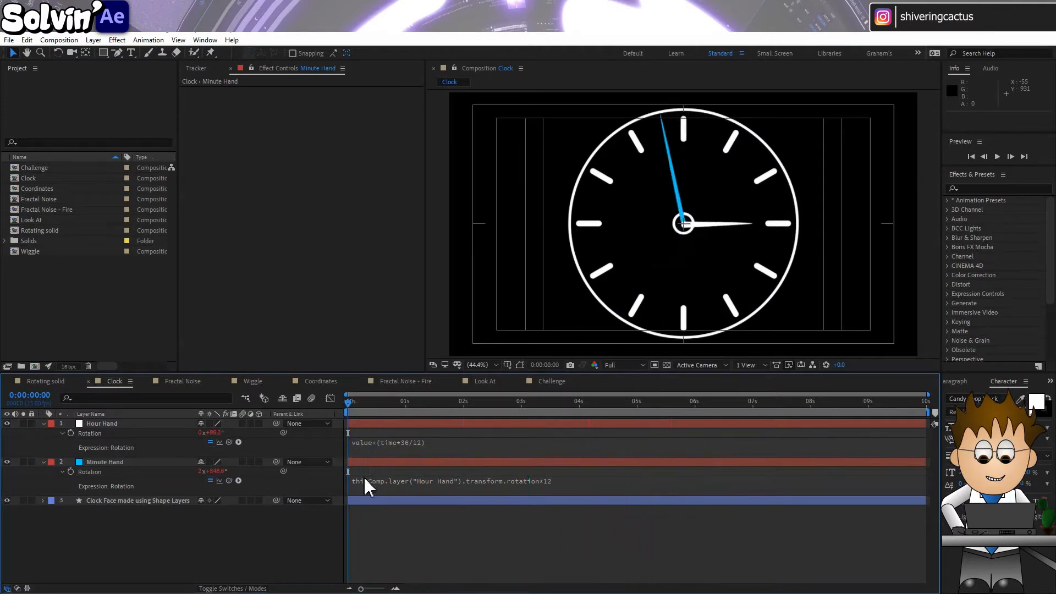
Change the Minute Hand's Rotation expression to value+(thisComp.layer("Hour Hand").transform.rotation*12) and preview both hands
click(374, 481)
click(380, 479)
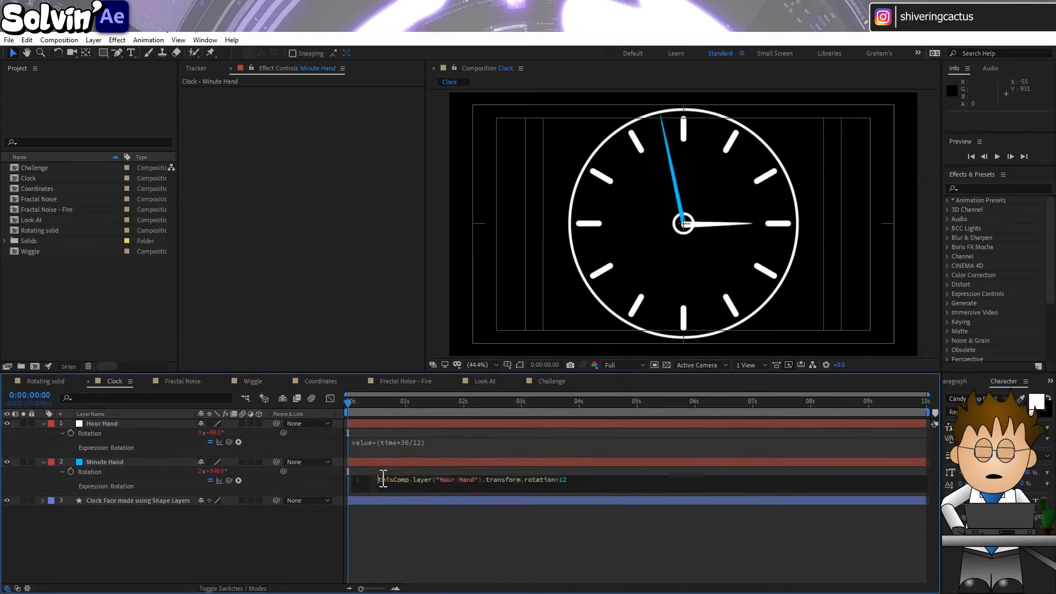
text(value+()
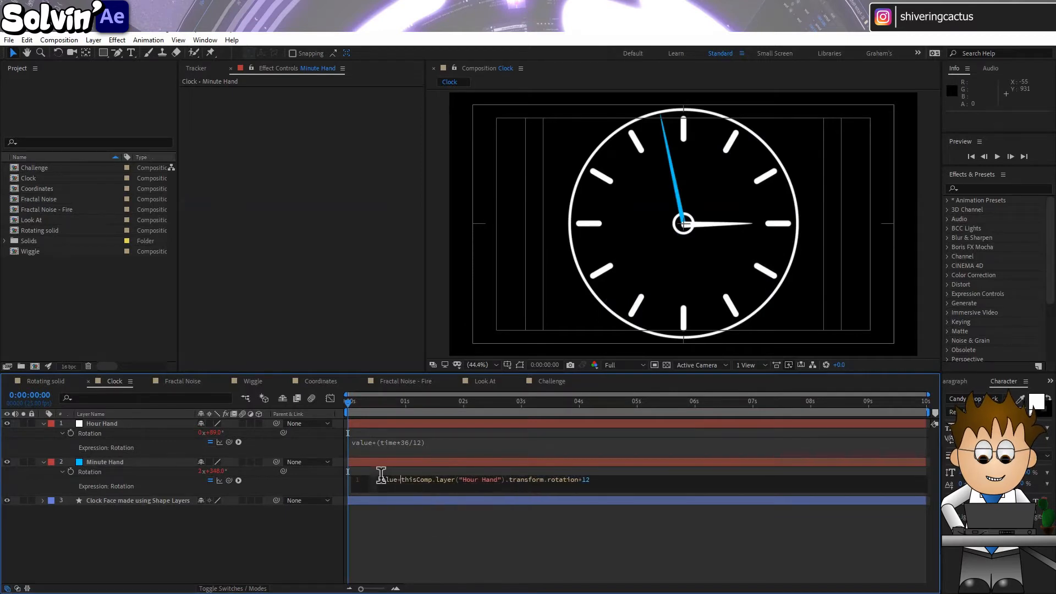
key(Delete)
key(End)
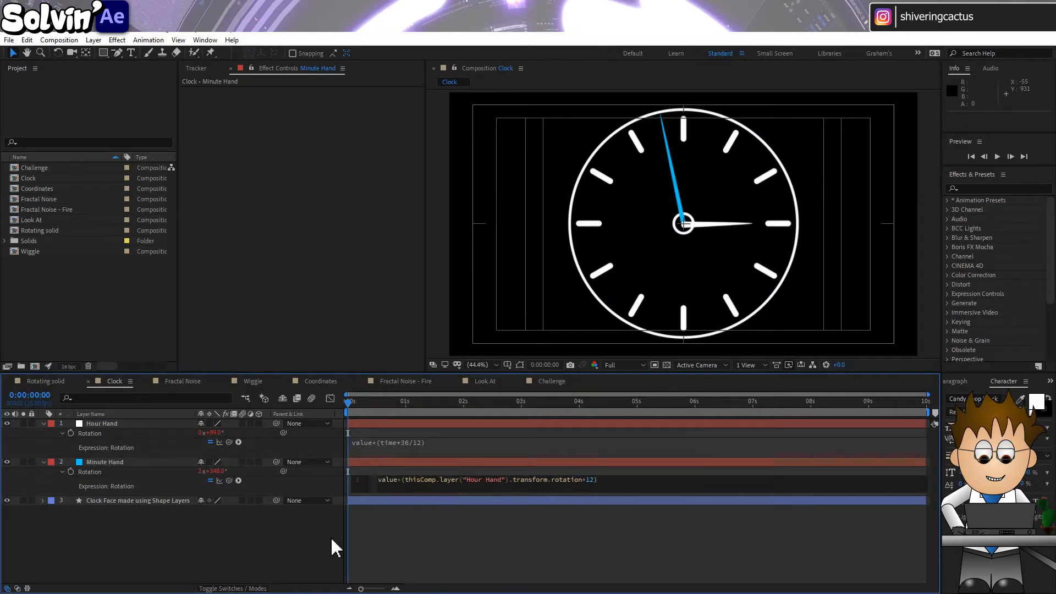
click(334, 547)
key(space)
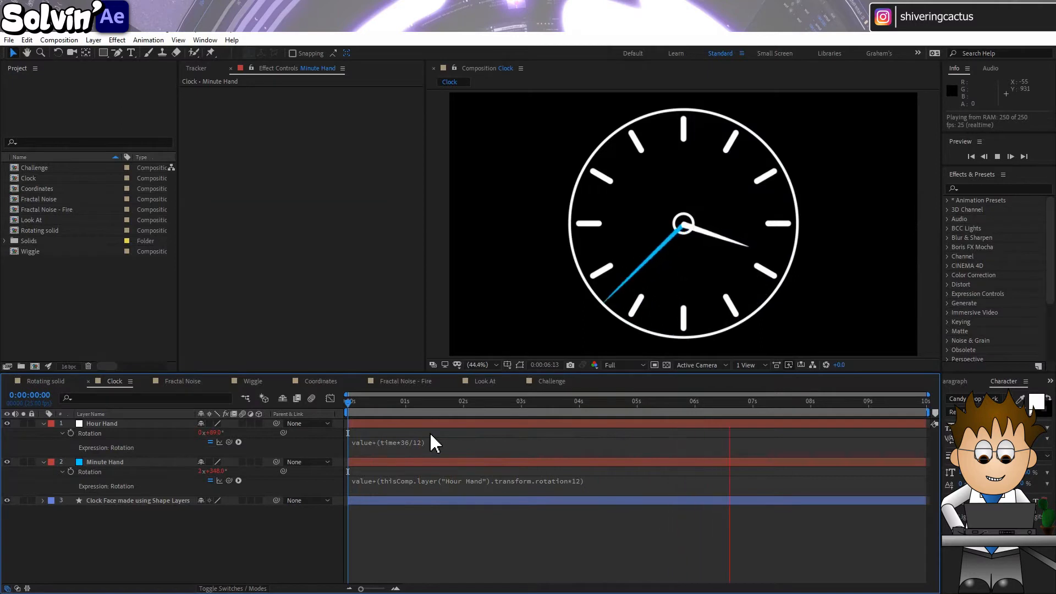
click(368, 407)
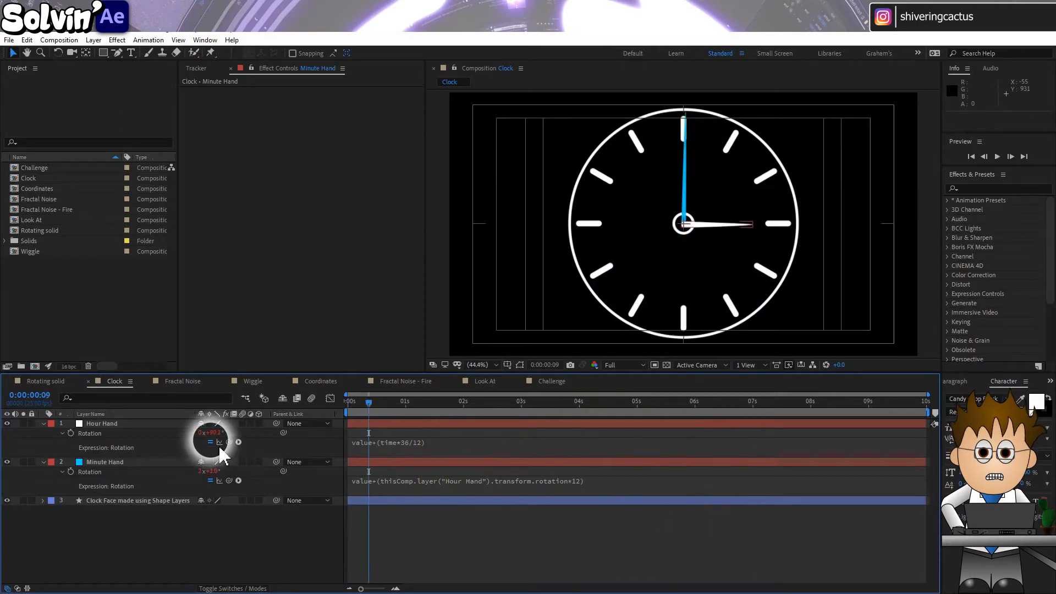
drag(405, 408, 622, 409)
Change the Hour Hand's Rotation expression to value+(time*72/12) and preview the clock from the start
key(Home)
double_click(428, 441)
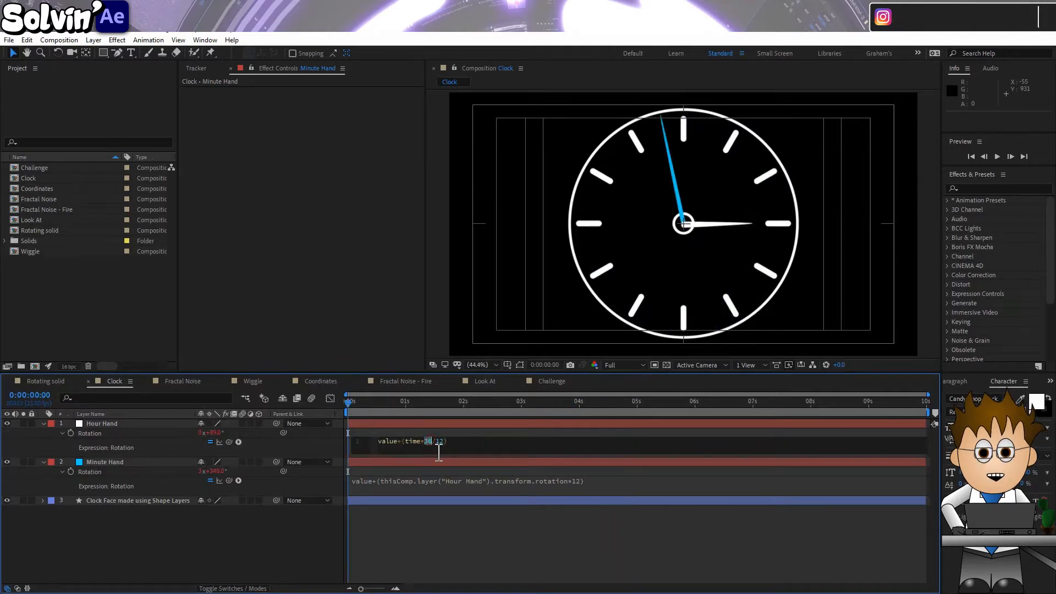
text(72)
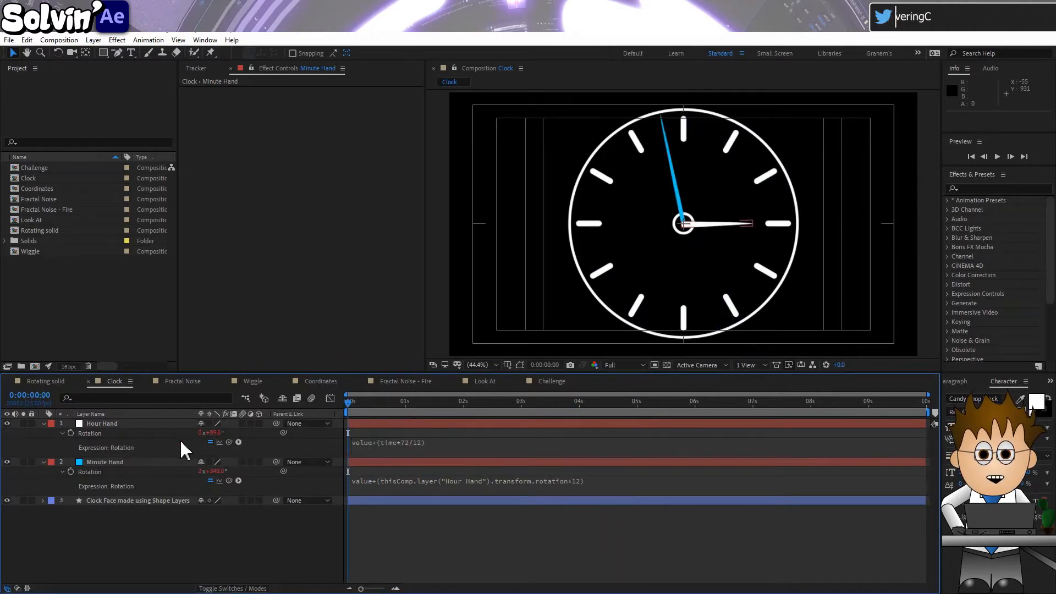
click(181, 442)
key(space)
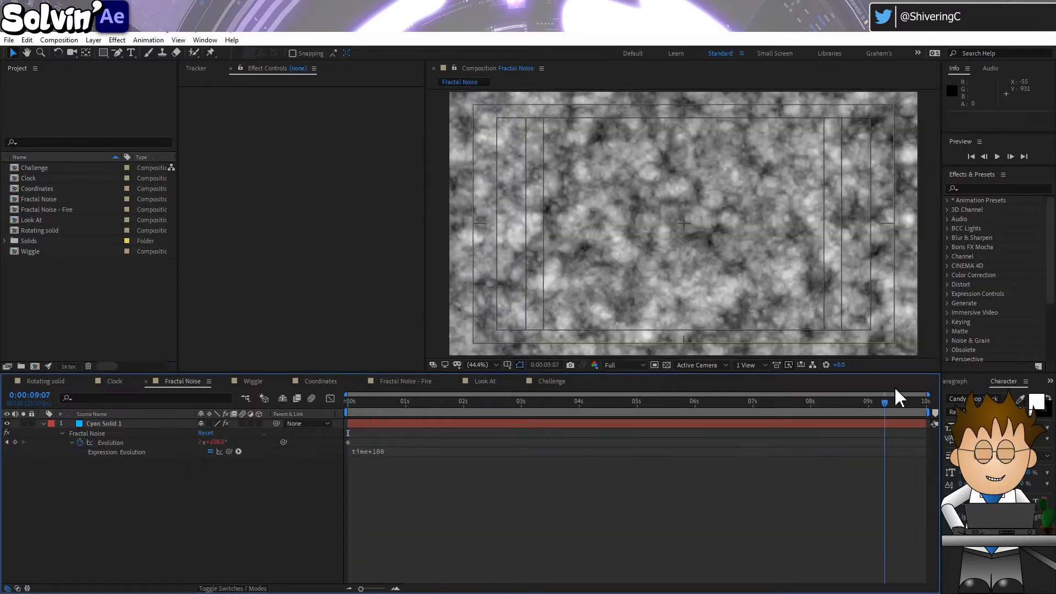
Select the Evolution property of Cyan Solid 1 at the start of the Fractal Noise composition, and open the Wiggle composition
drag(894, 390, 344, 418)
click(110, 442)
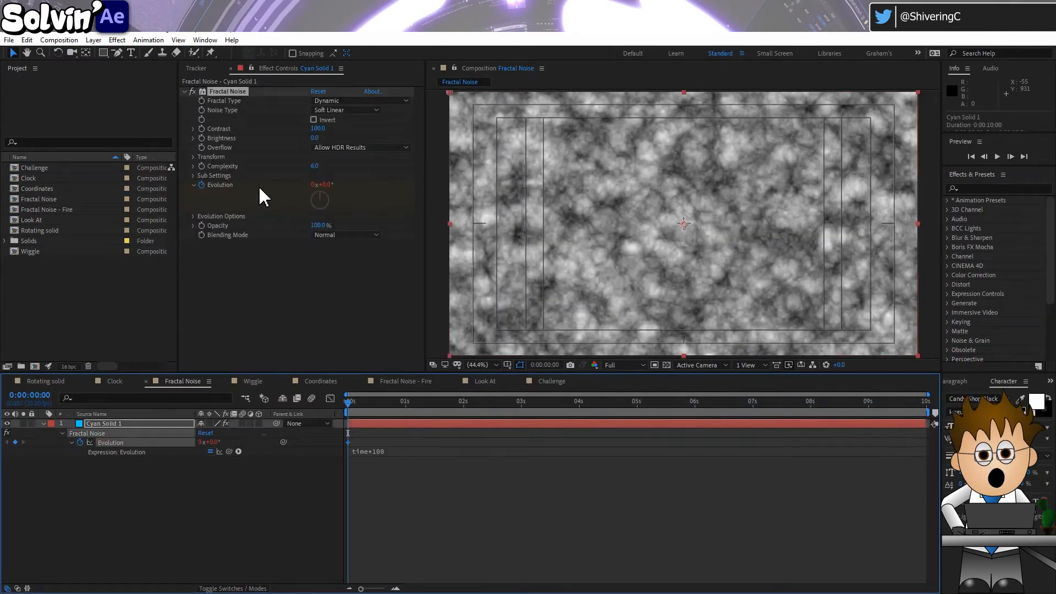
click(253, 381)
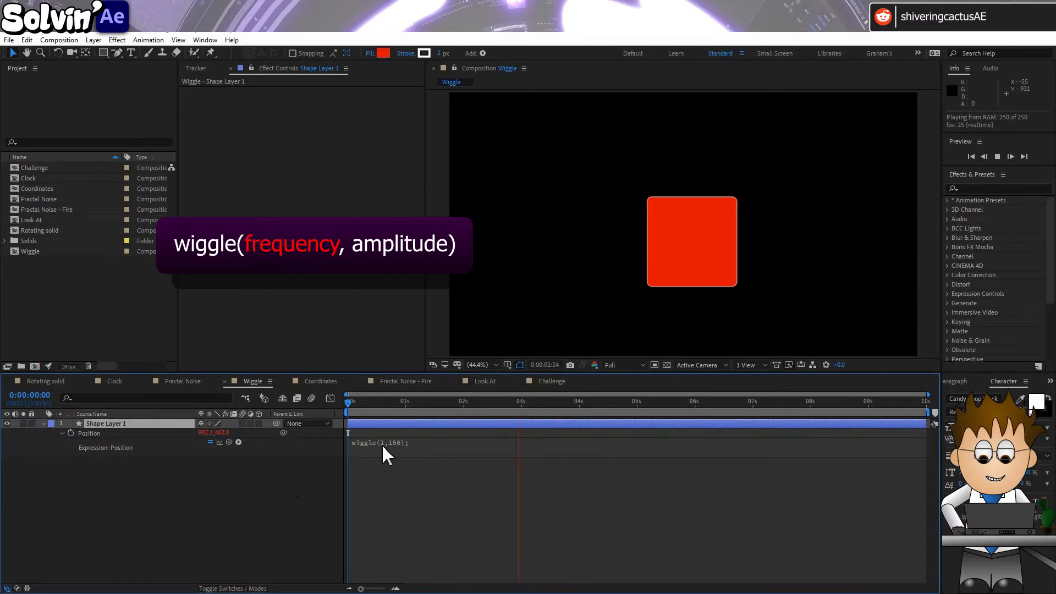
Set the frequency in Shape Layer 1's Position wiggle expression to 25 and preview the motion
key(space)
click(384, 444)
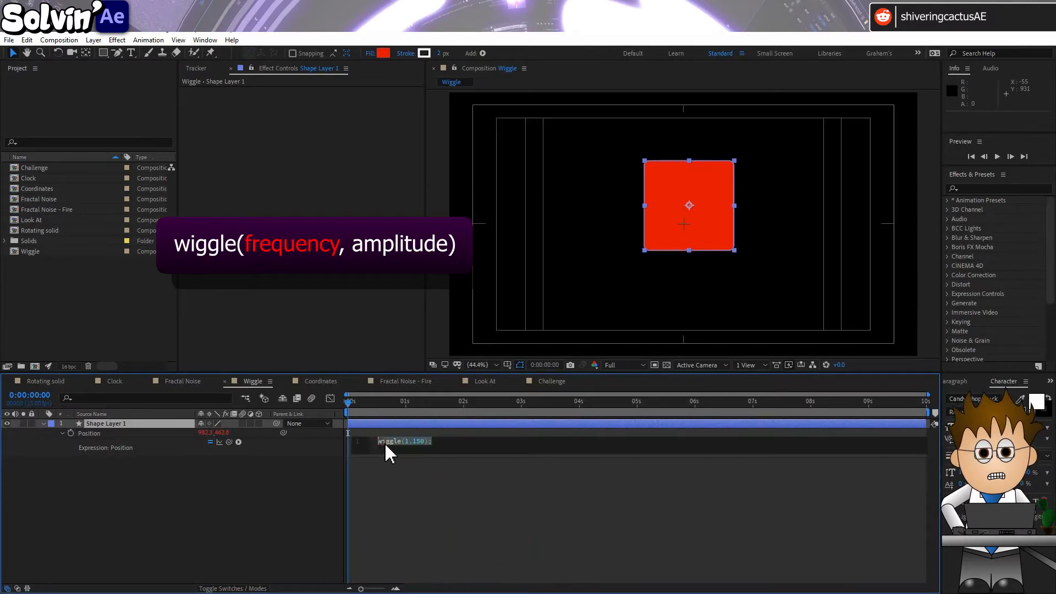
click(410, 444)
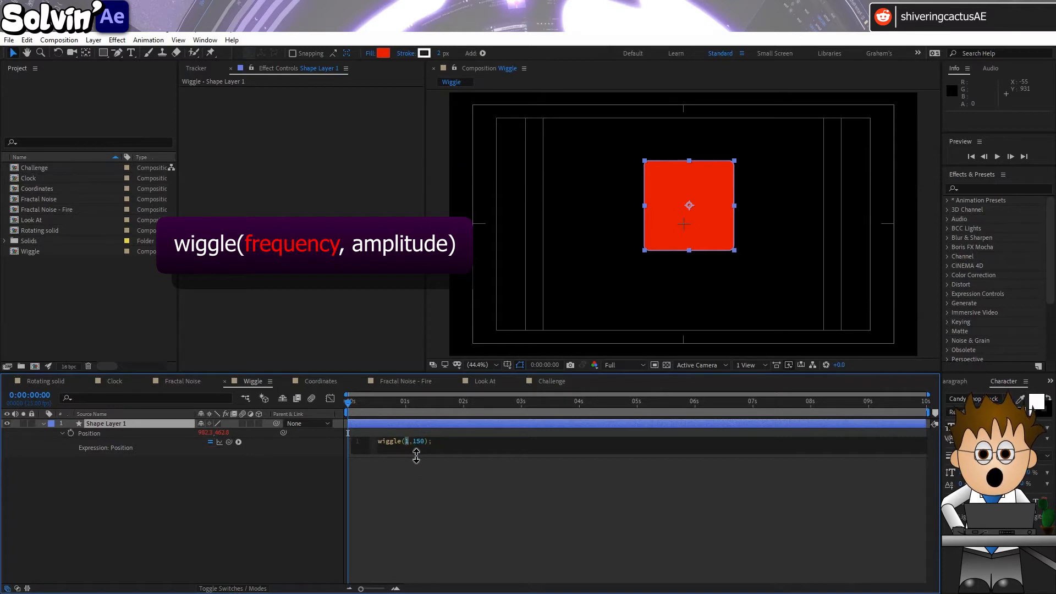
click(309, 471)
key(space)
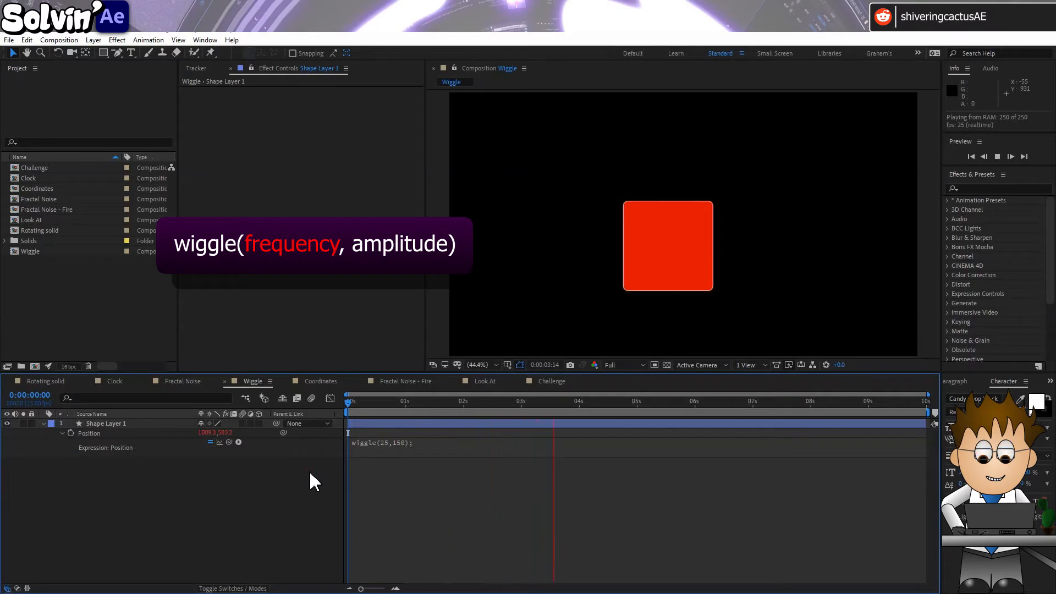
Set the wiggle frequency in Shape Layer 1's Position expression to 0.1 and preview the motion
key(space)
click(387, 442)
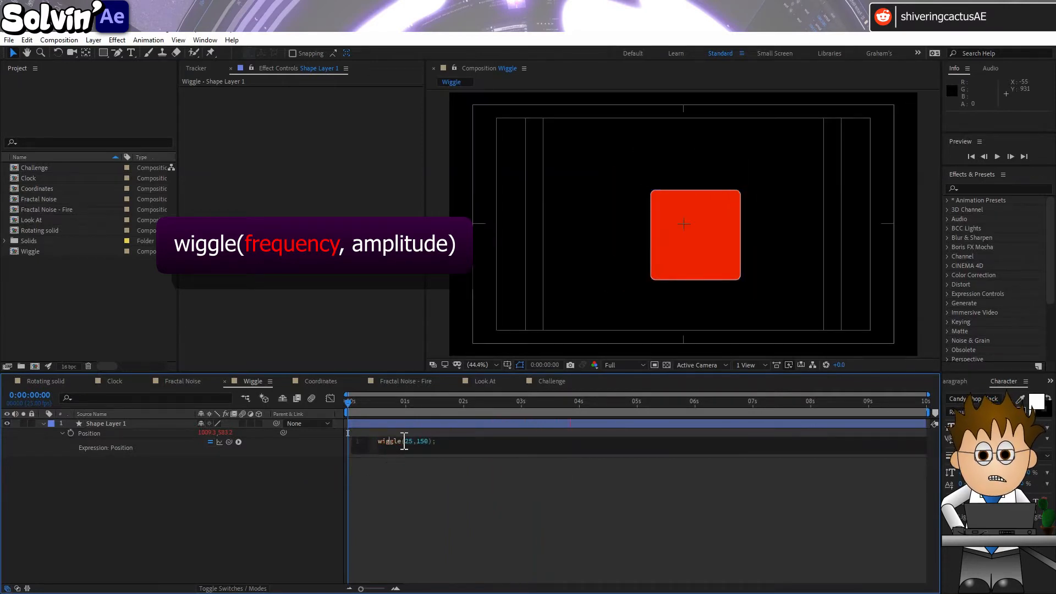
double_click(412, 441)
text(0.)
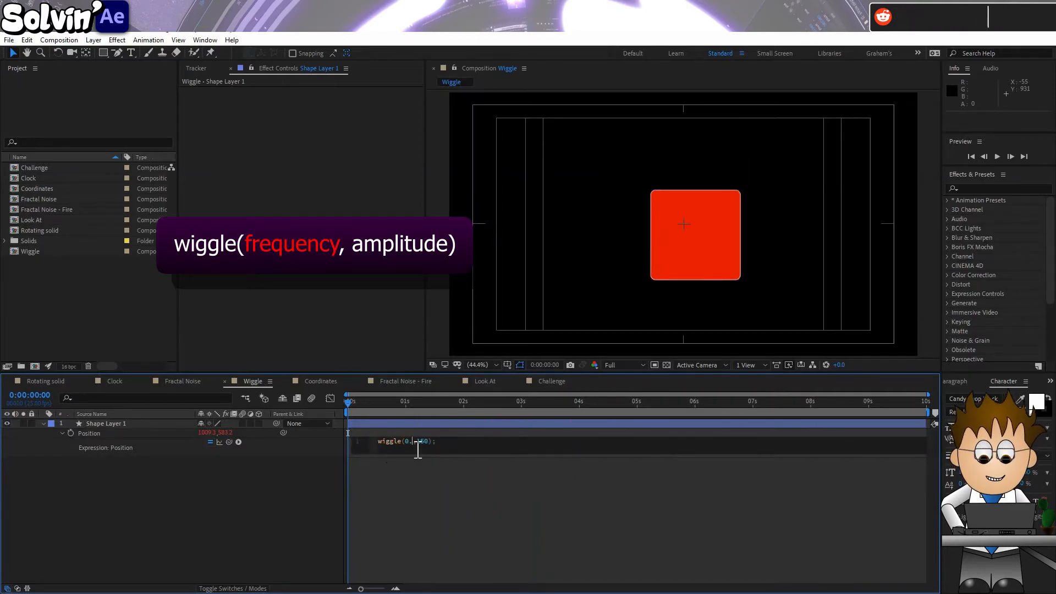
text(1)
click(300, 479)
key(space)
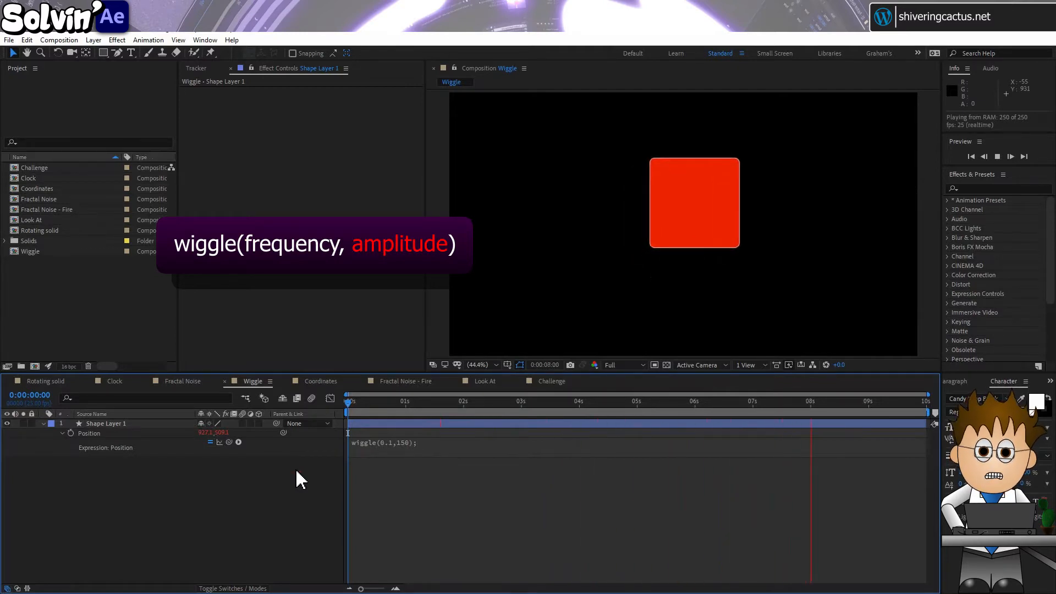
Set the Position expression of Shape Layer 1 back to wiggle(1,150) and preview the motion
key(space)
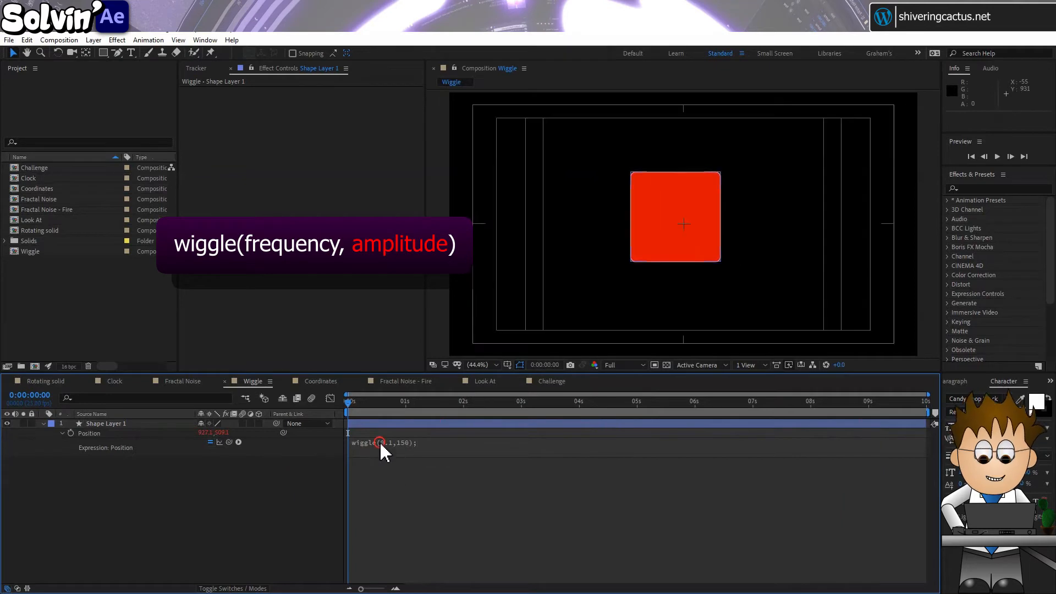
click(380, 443)
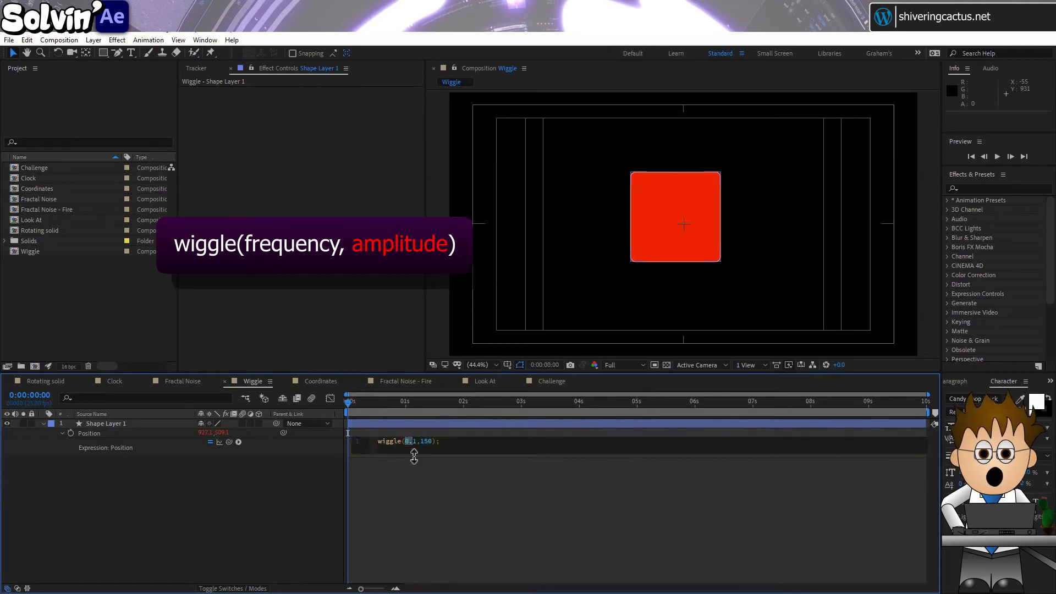
click(309, 486)
key(space)
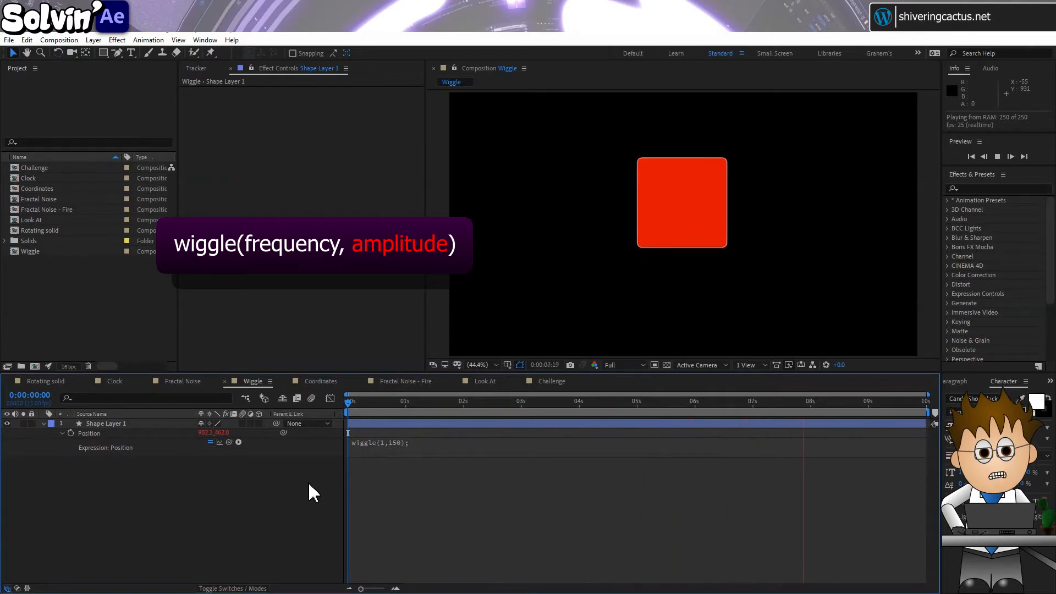
key(space)
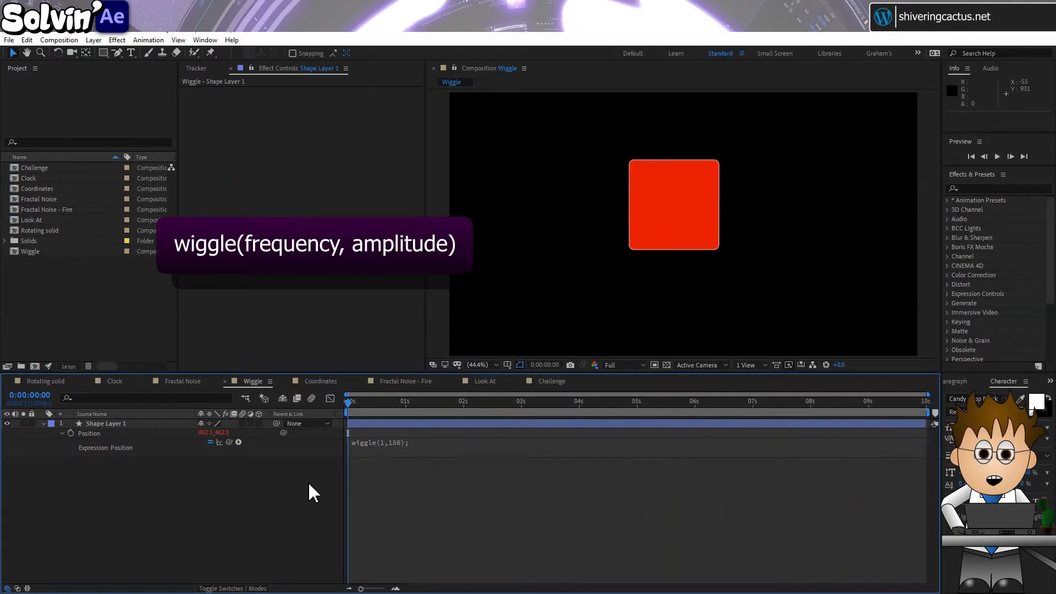
key(space)
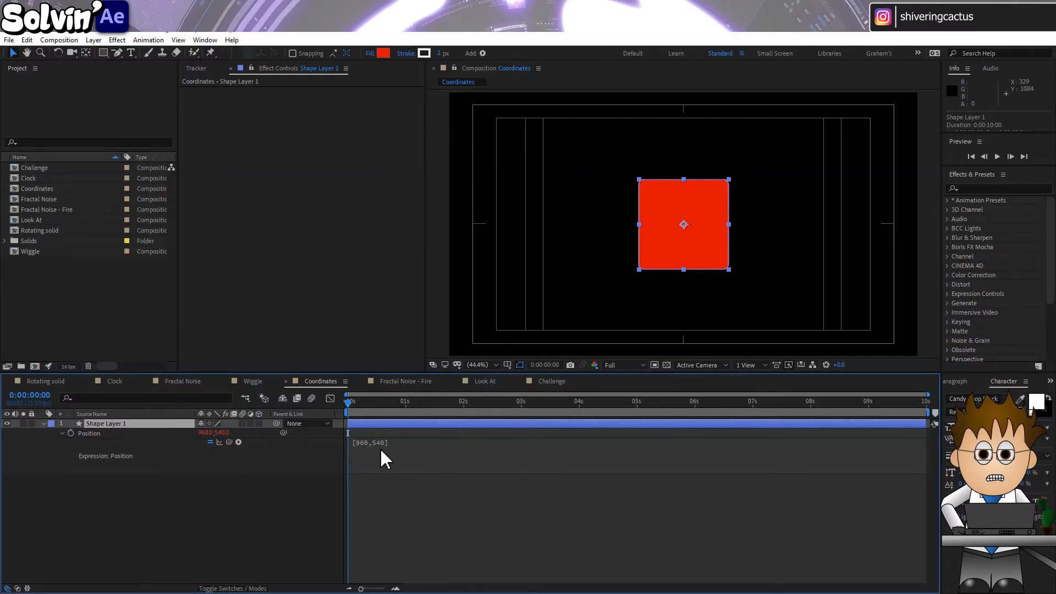
Try to move the red square by hand within the Coordinates composition
click(705, 244)
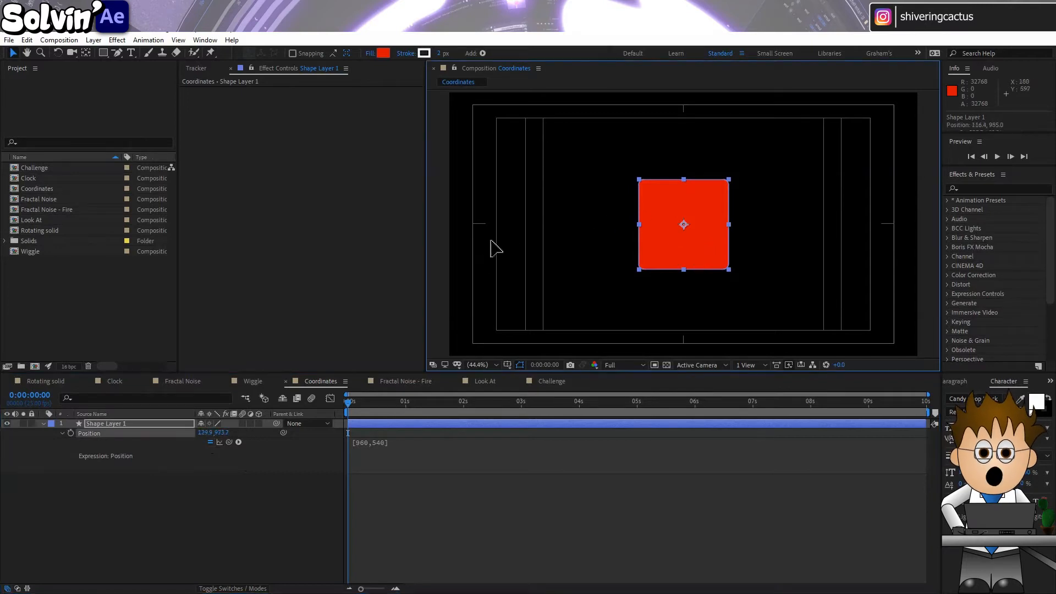
mouse_move(494, 248)
mouse_down()
mouse_move(613, 255)
mouse_move(724, 233)
mouse_move(618, 246)
mouse_move(526, 187)
mouse_move(532, 217)
mouse_move(522, 181)
mouse_move(605, 215)
mouse_up()
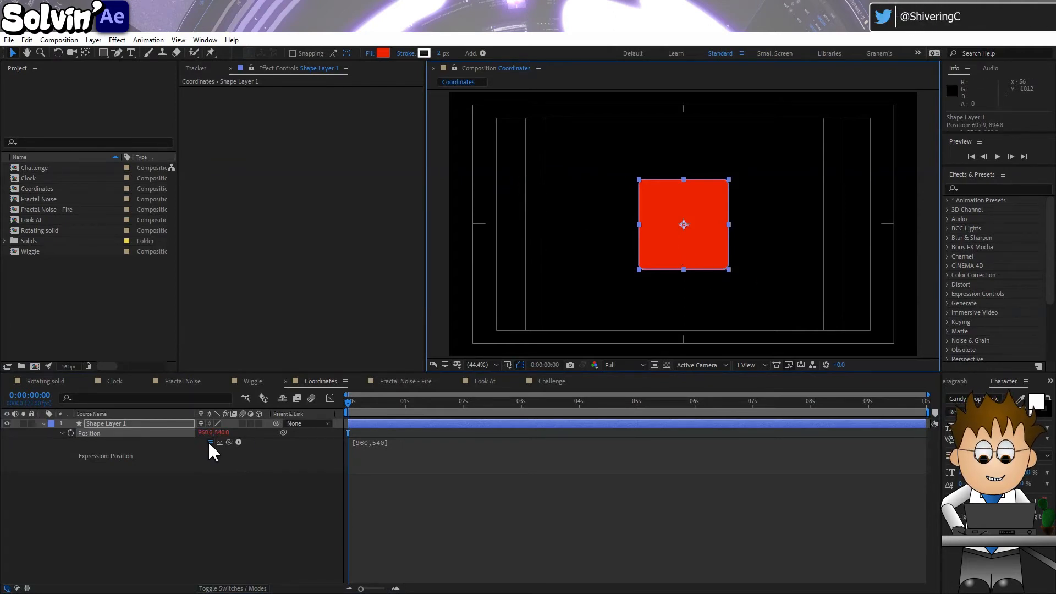
Try to wiggle only the X coordinate by changing Shape Layer 1's Position expression to [wiggle(1,150),540]
click(362, 442)
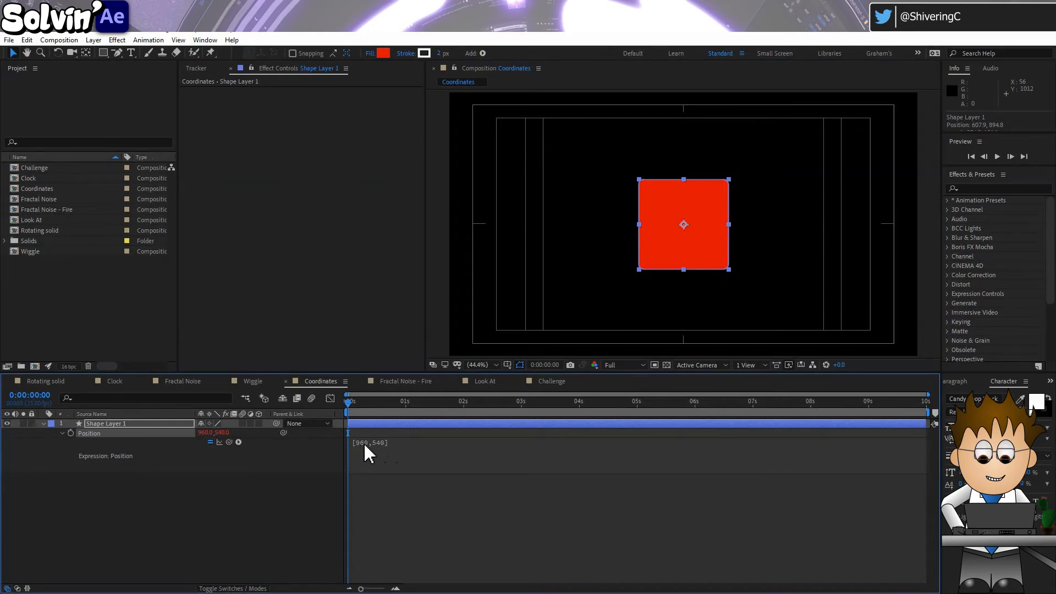
click(358, 443)
double_click(387, 443)
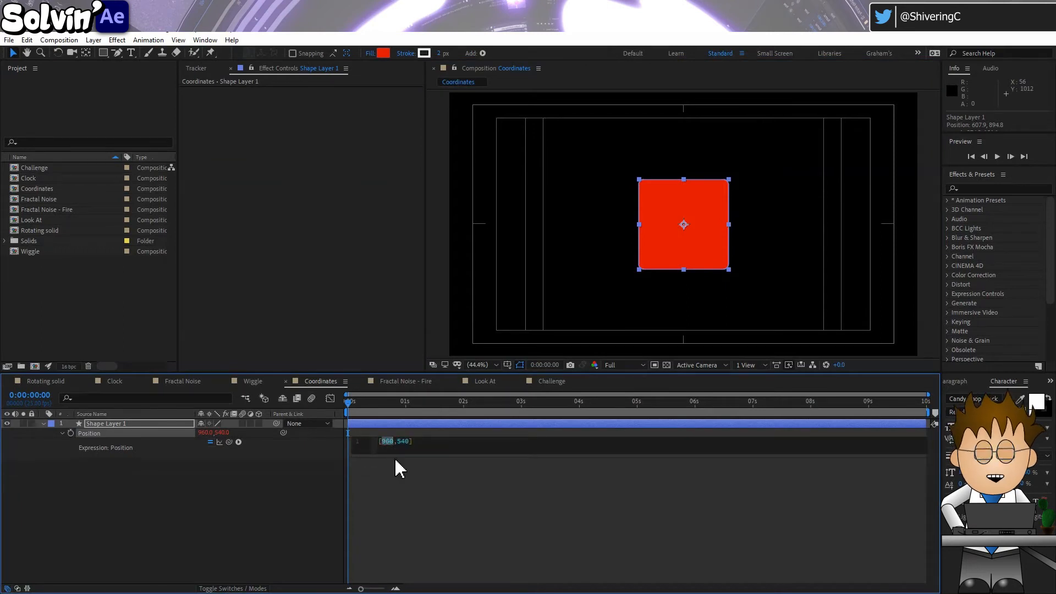
text(wiggle(1,15)
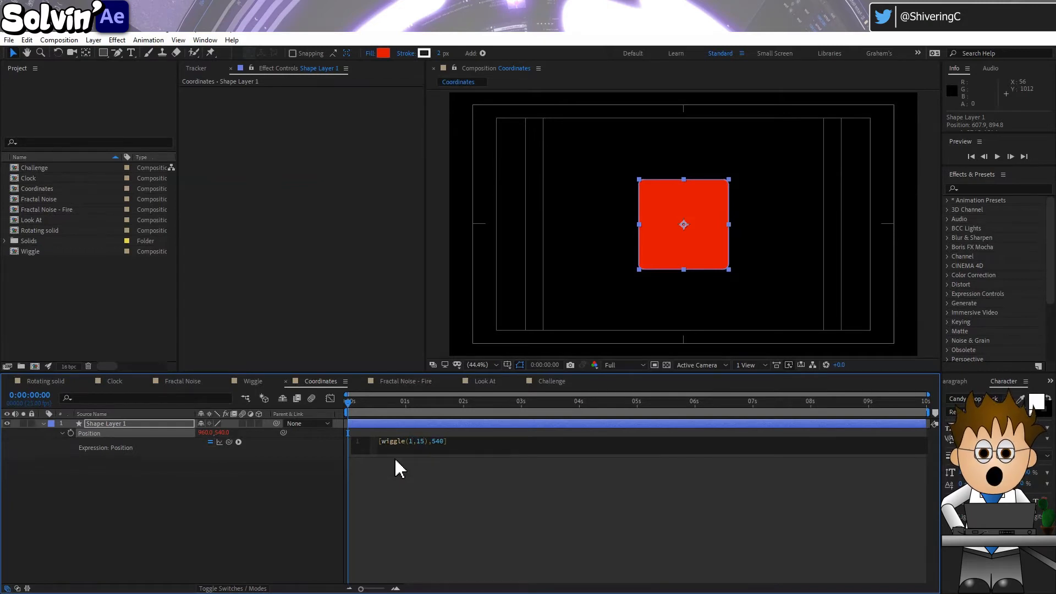
text(0)
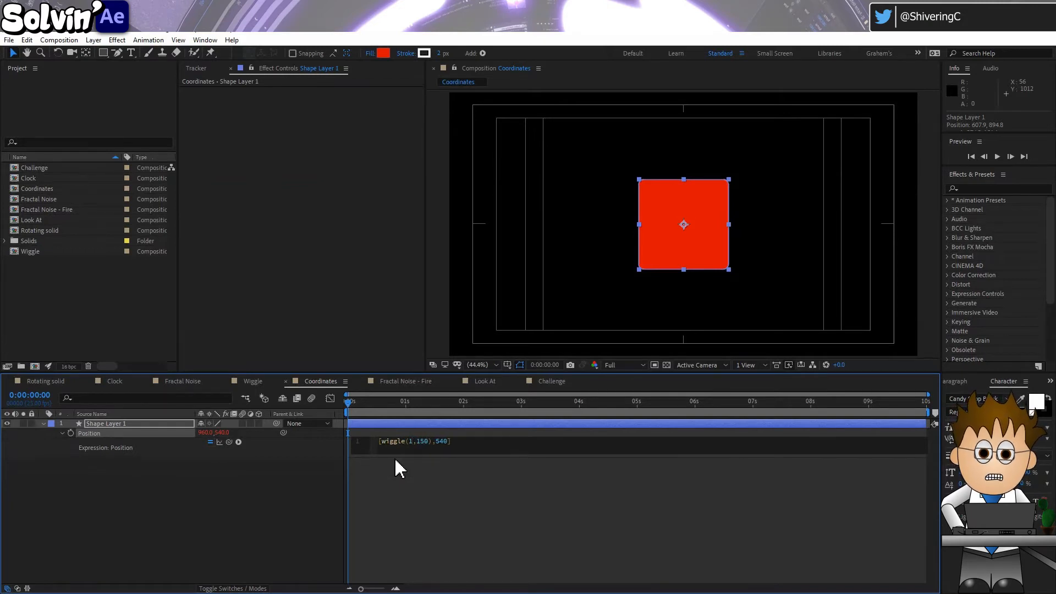
click(324, 451)
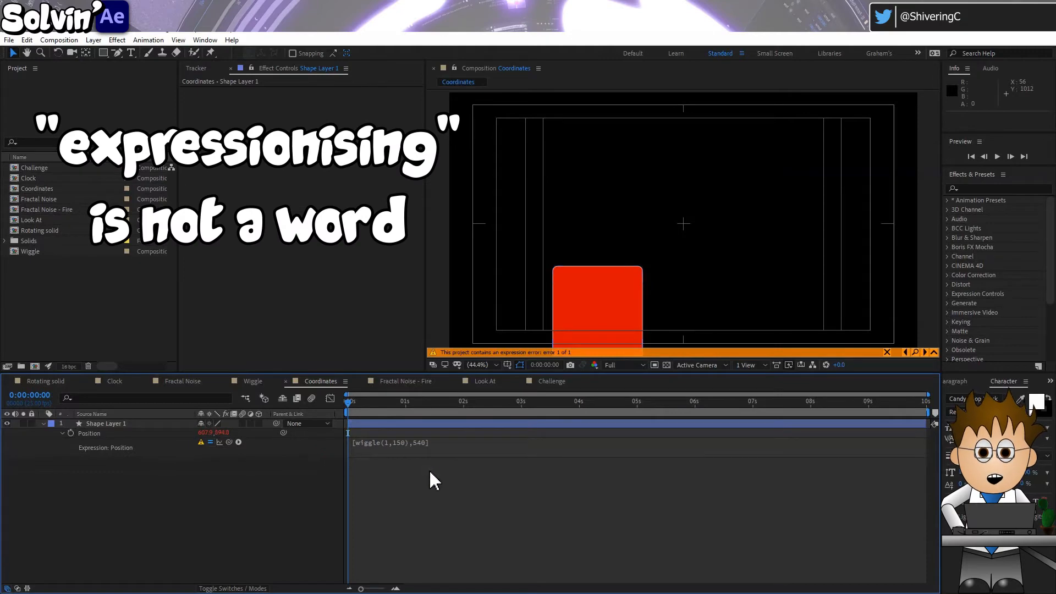
Rewrite Shape Layer 1's Position expression on three lines as X = 960; Y = 540; [X,Y];
click(435, 448)
key(BackSpace)
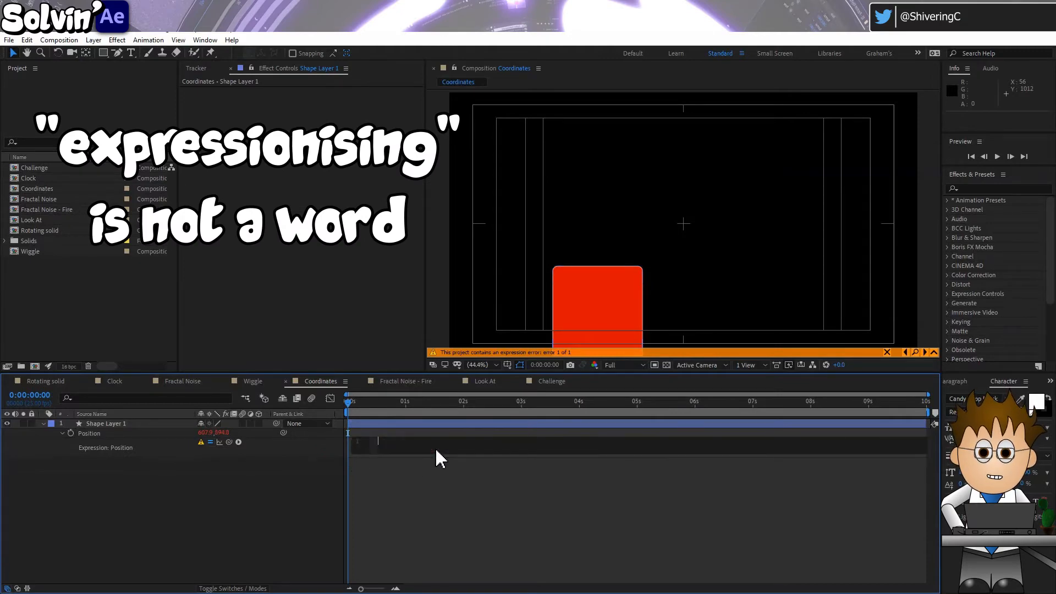
text(x )
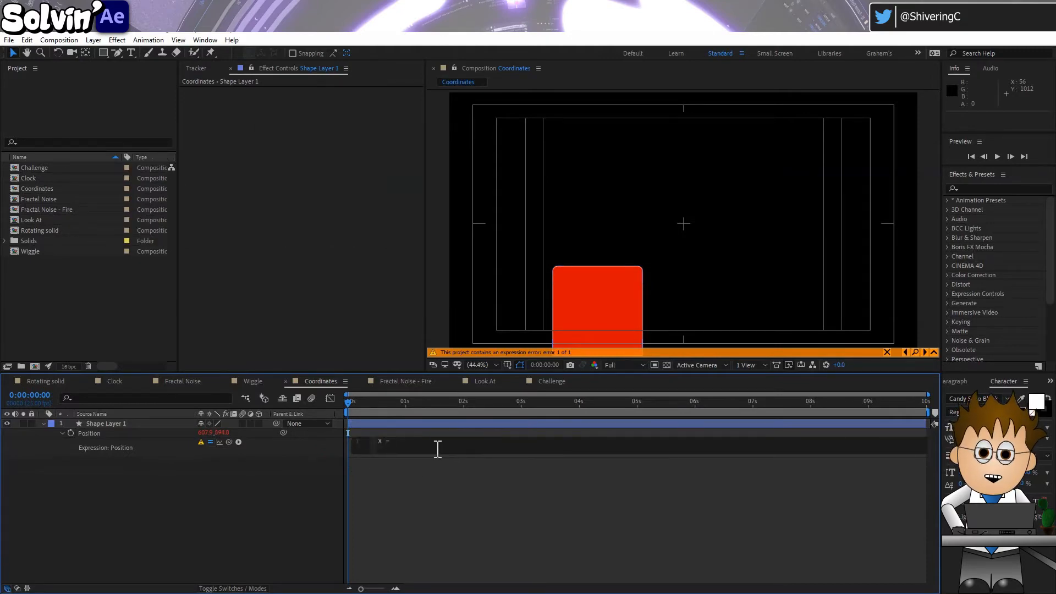
text(= 960;)
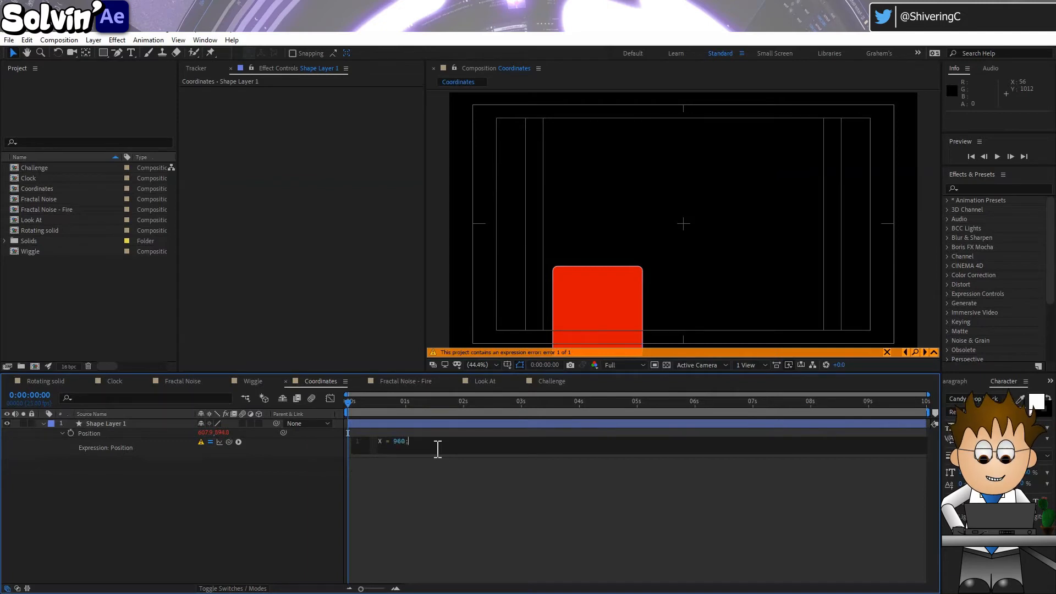
key(Return)
text(y = )
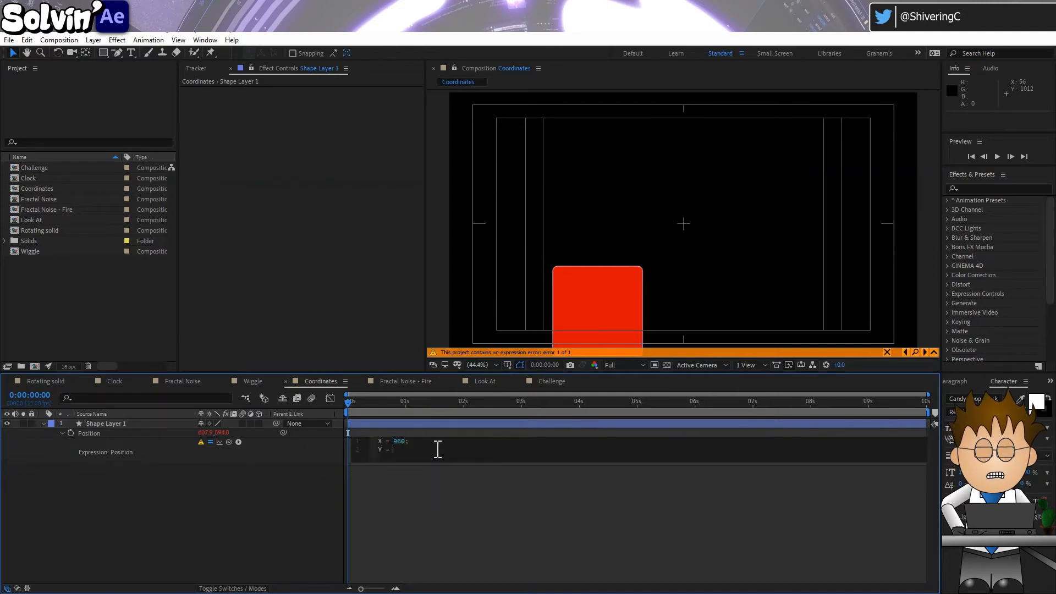
text(540;)
key(Return)
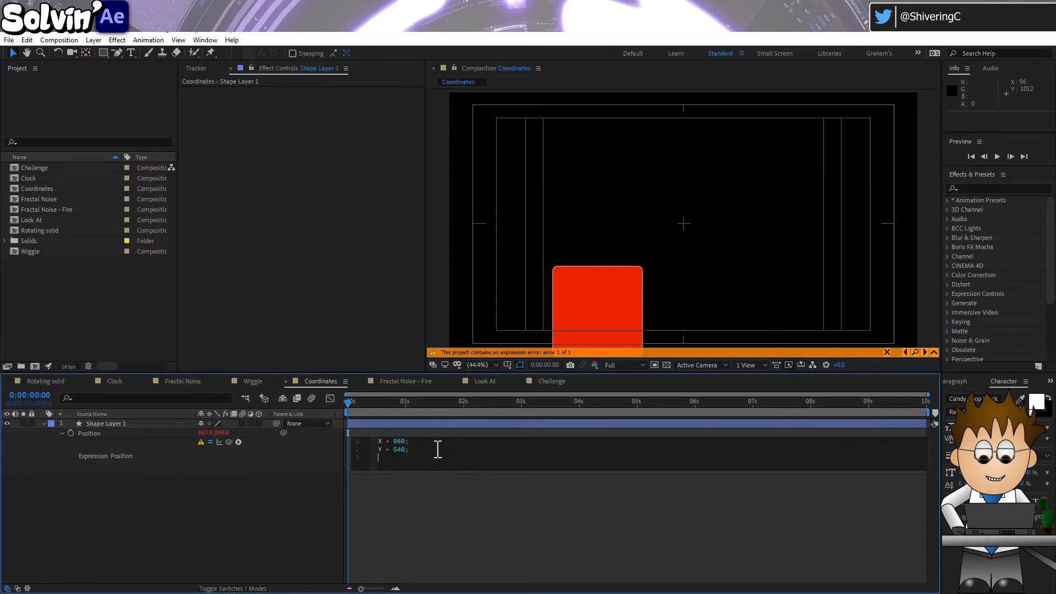
text([X,Y])
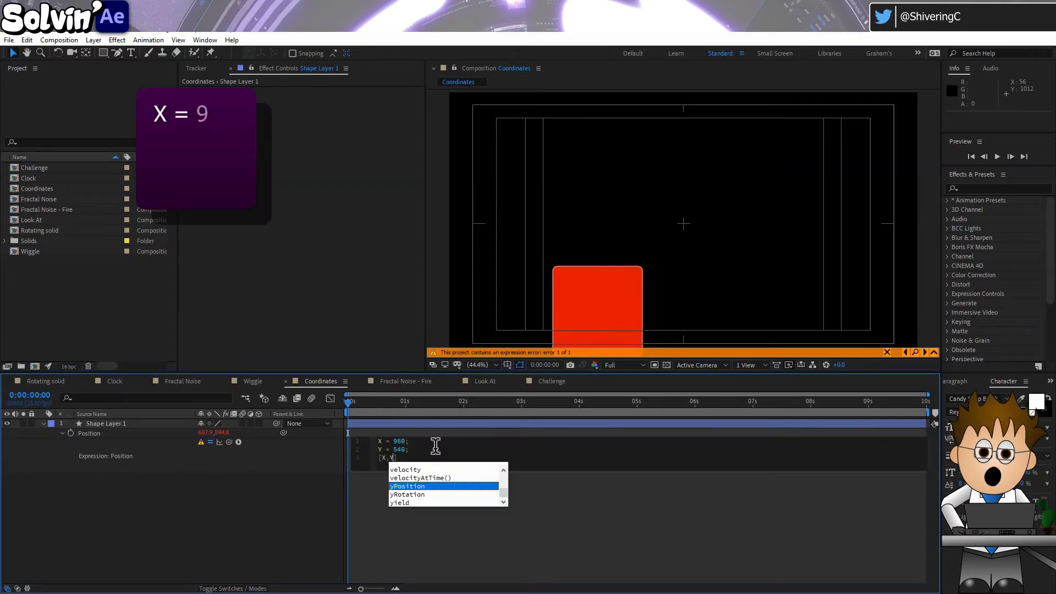
key(Delete)
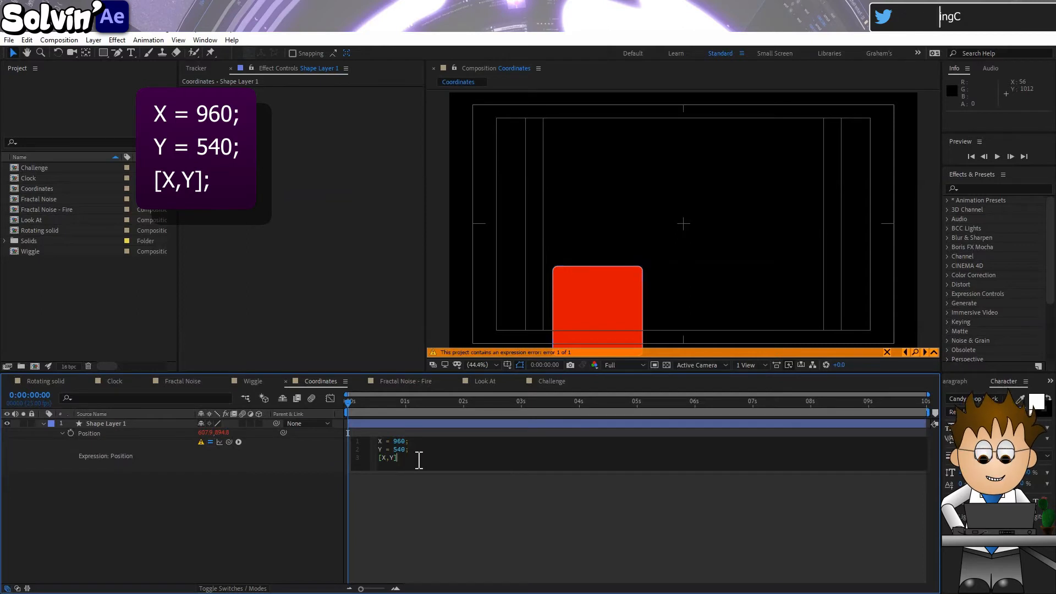
click(325, 456)
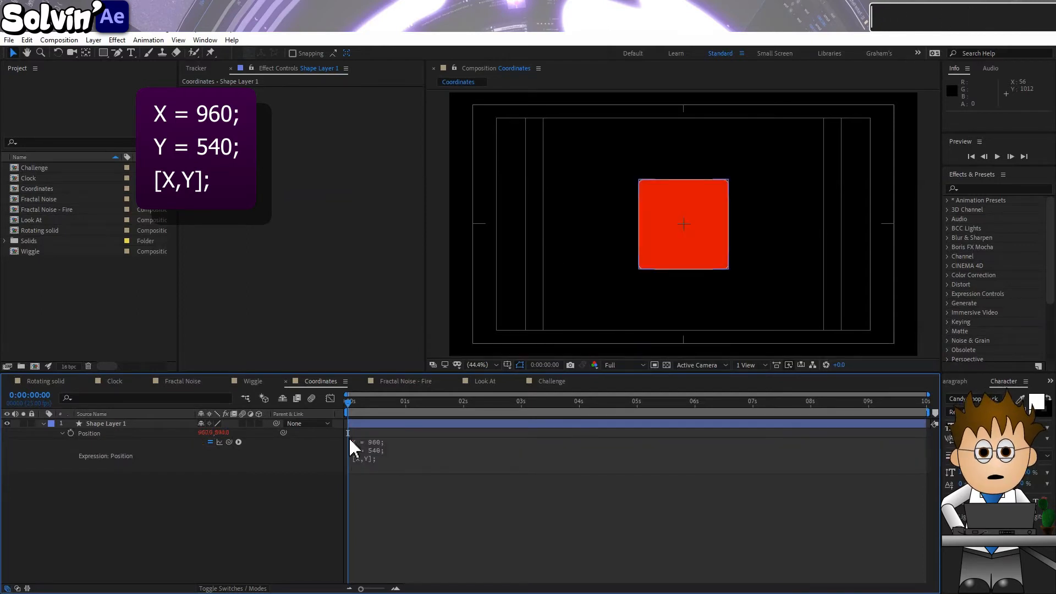
Set X to wiggle(5,150)[0] in Shape Layer 1's Position expression and preview the motion
click(375, 441)
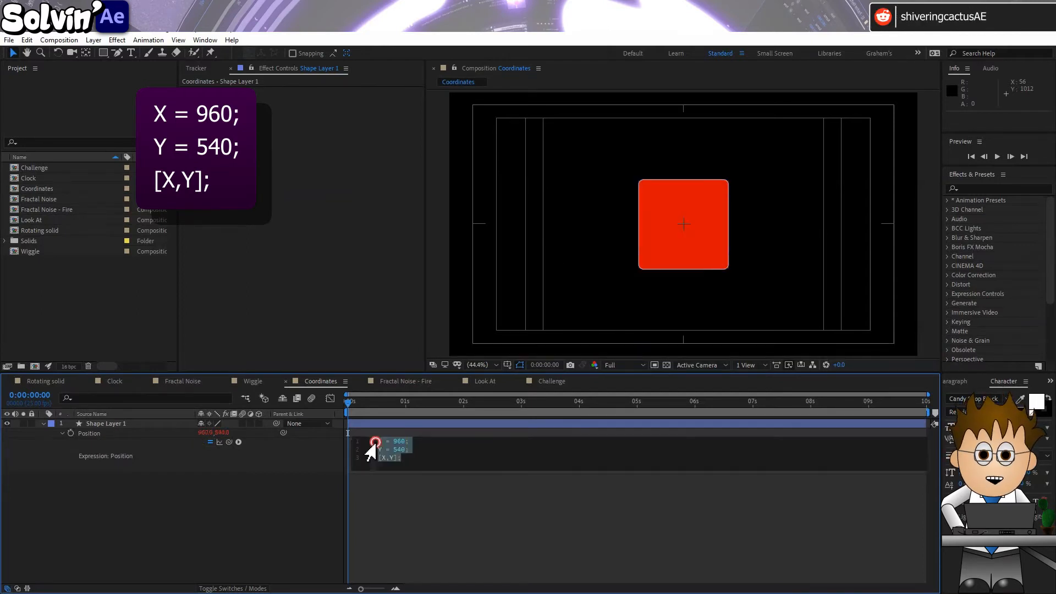
text(wiggle)
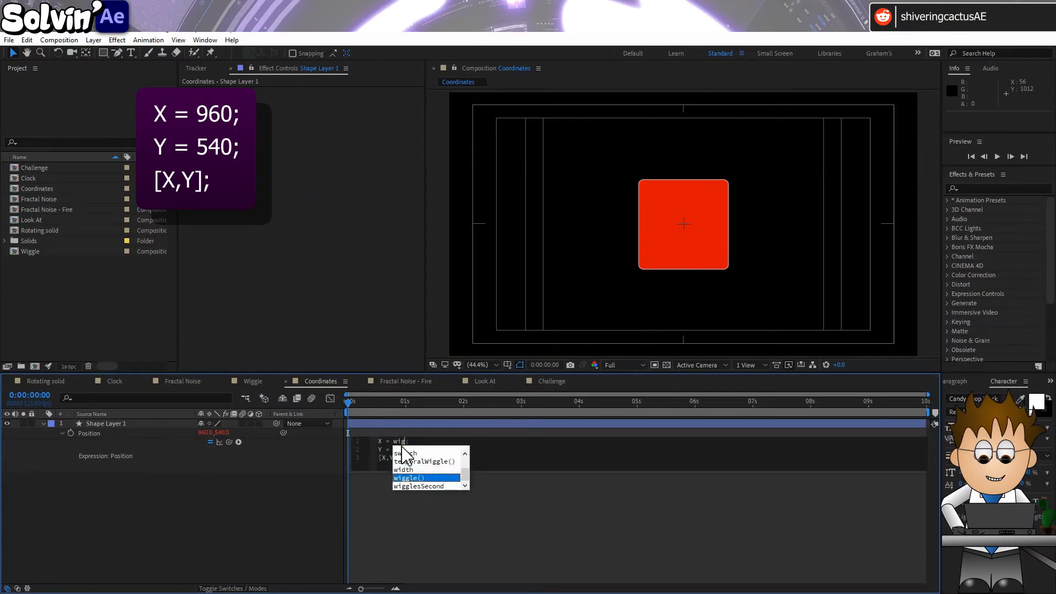
text((5,15)
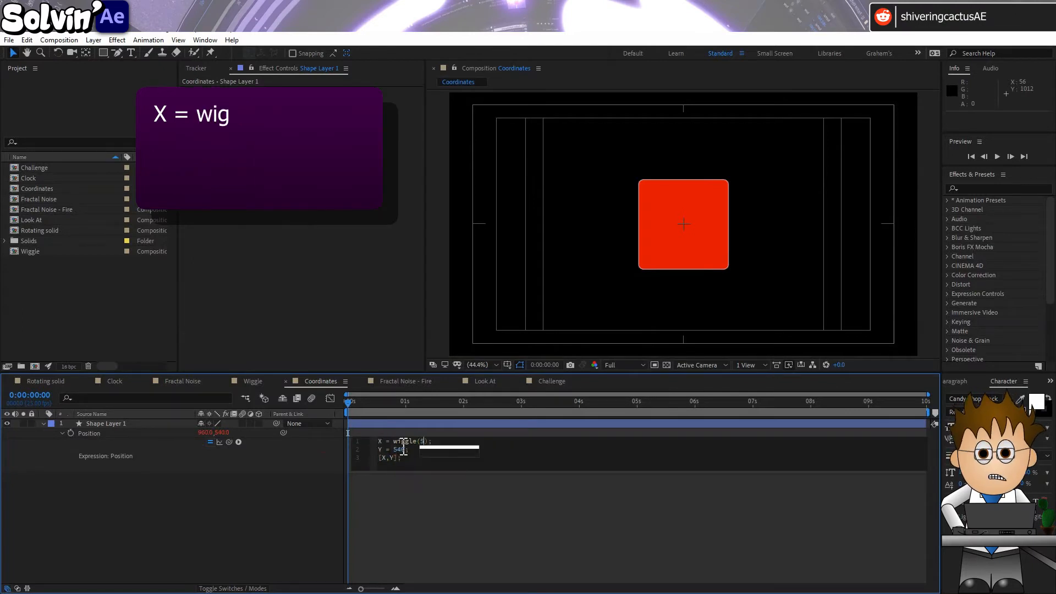
text(0))
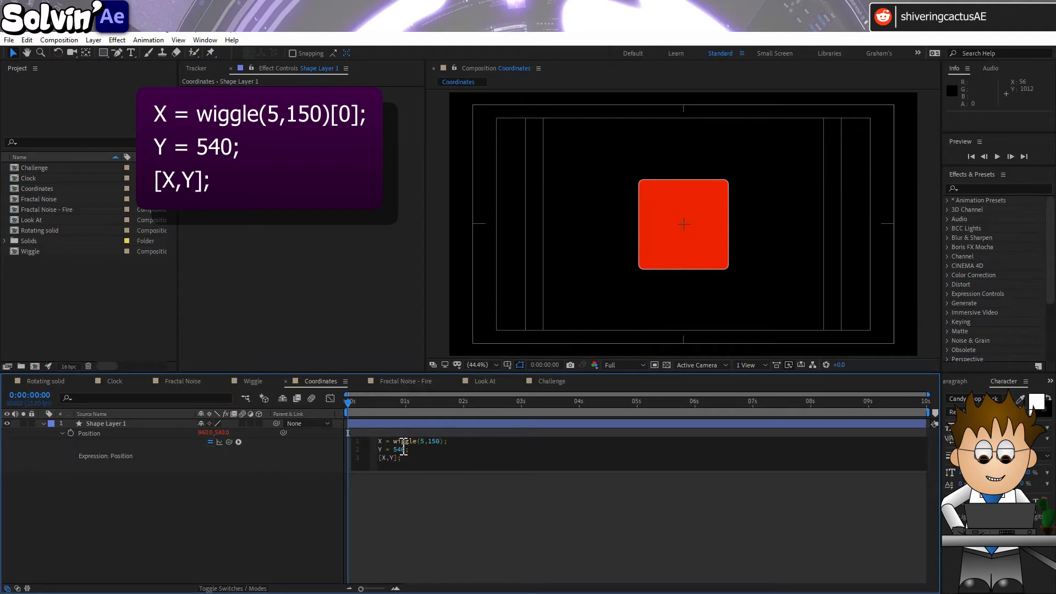
text([0)
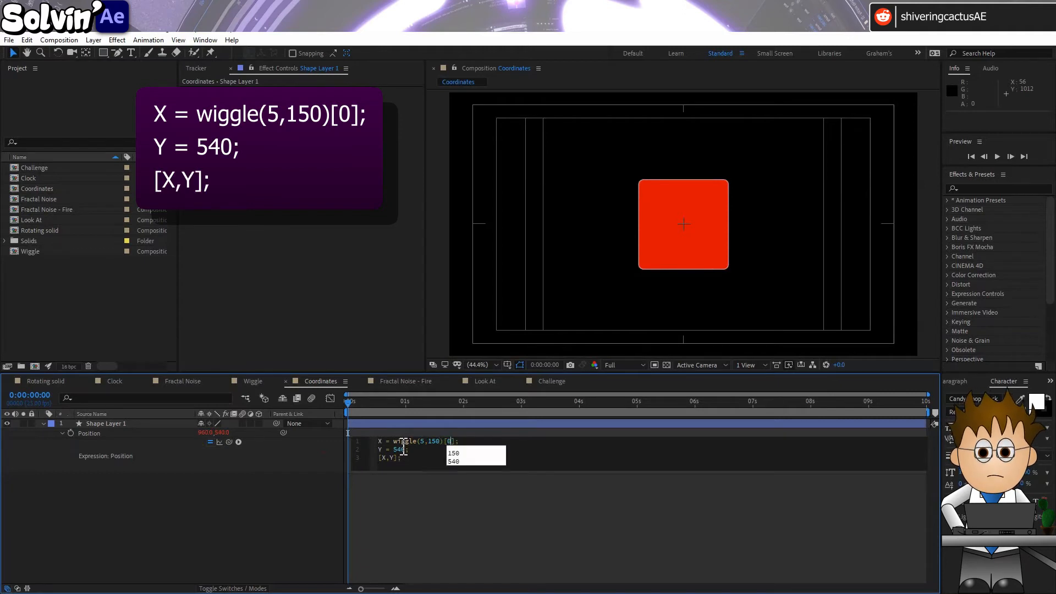
click(339, 462)
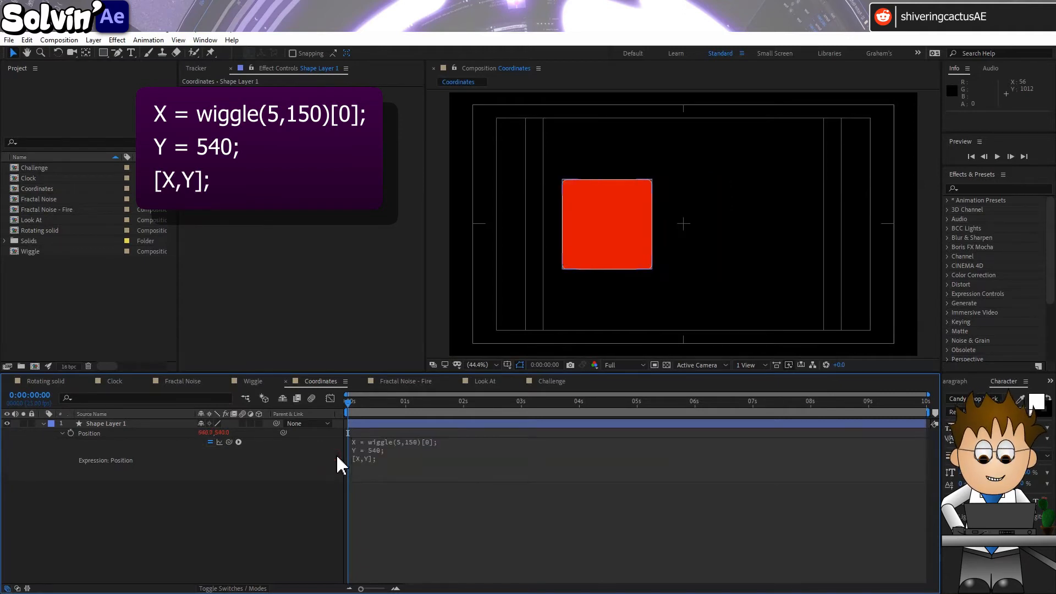
key(space)
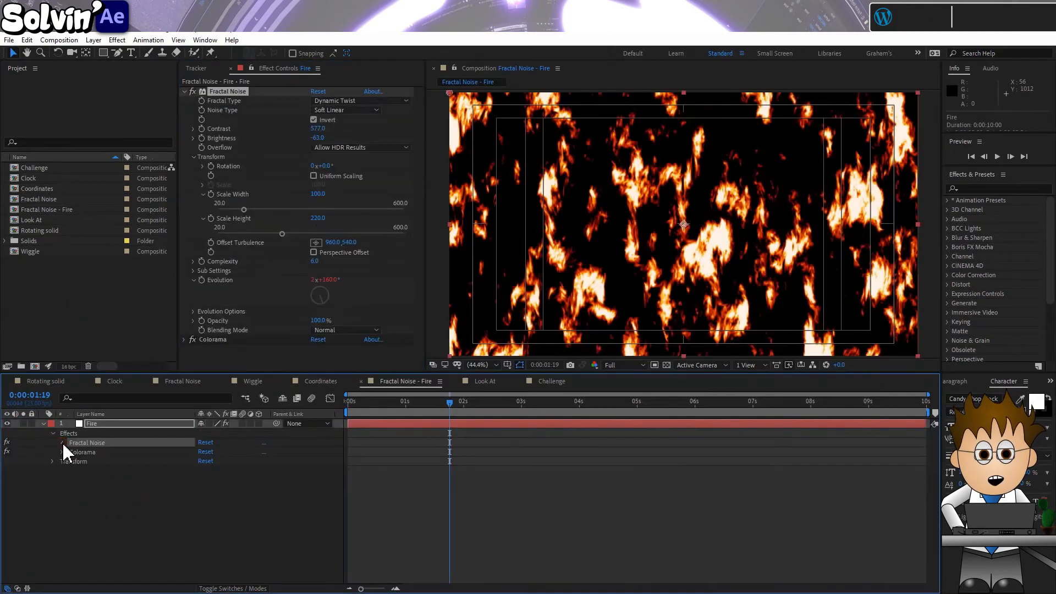
Examine the Fractal Noise expressions on the Fire layer and preview the fire with the Offset Turbulence expression disabled
click(62, 443)
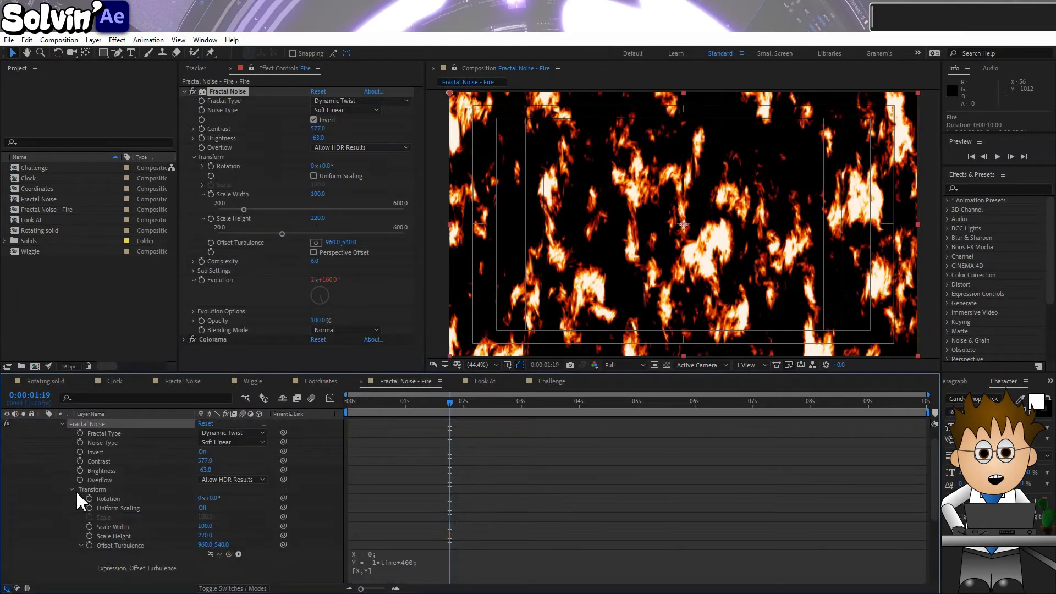
scroll(77, 492, down, 5)
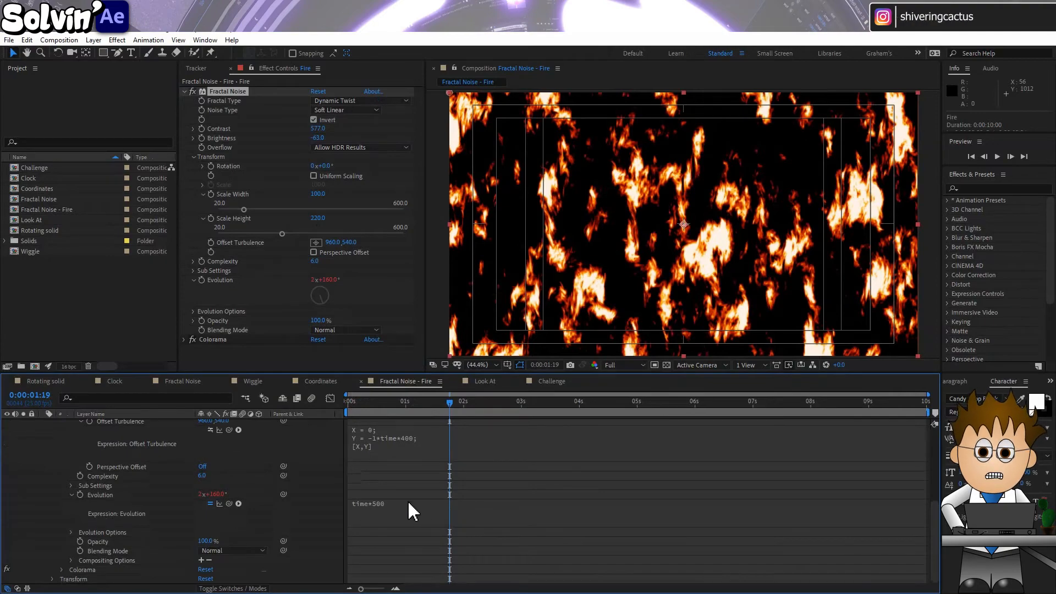
key(space)
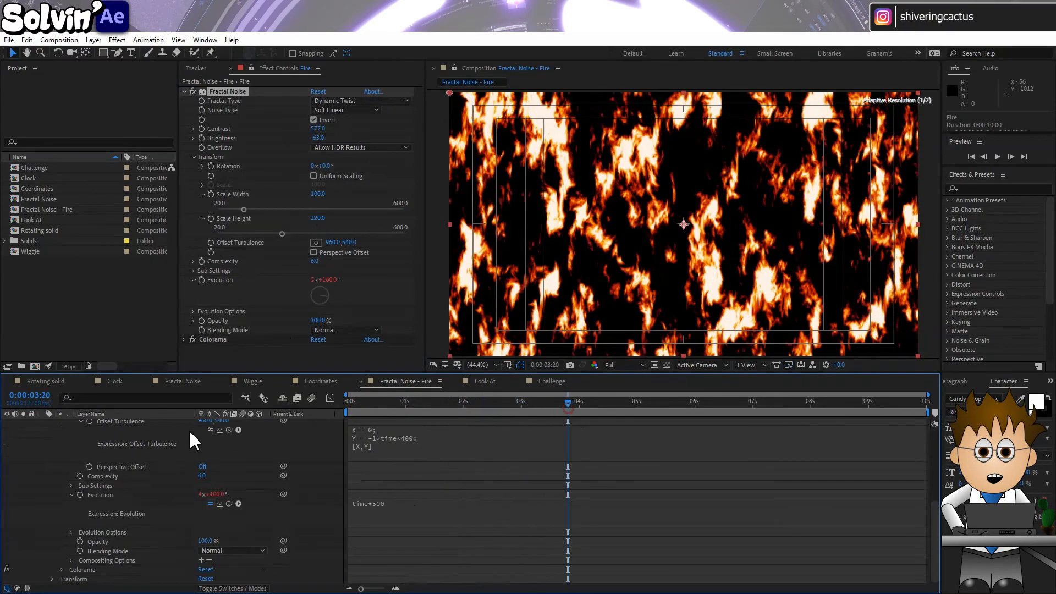
key(space)
Enable the Offset Turbulence expression of Fractal Noise on the Fire layer and preview the fire from the start
scroll(198, 446, up, 1)
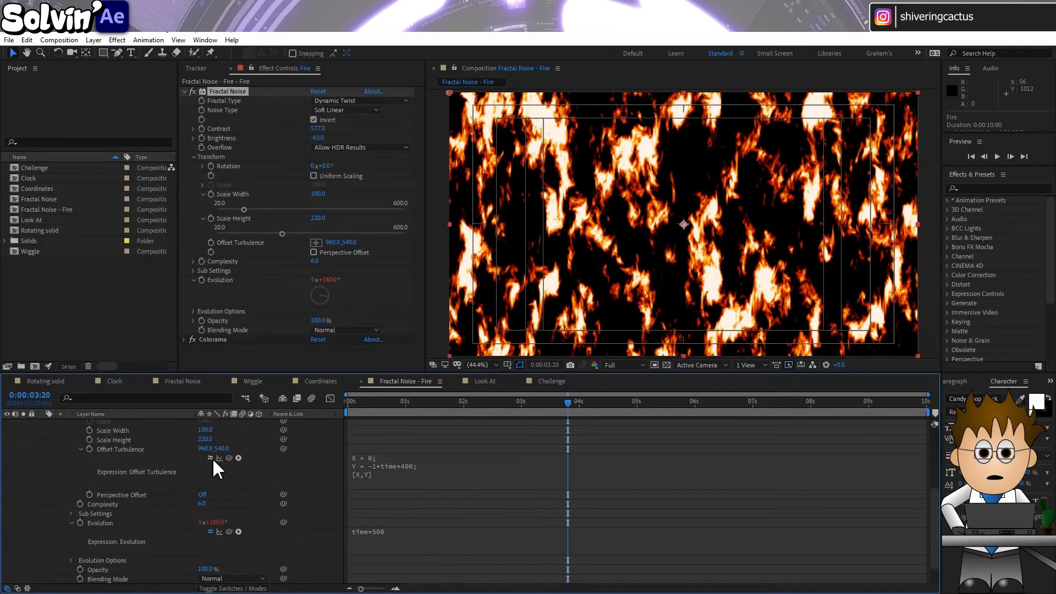
click(210, 457)
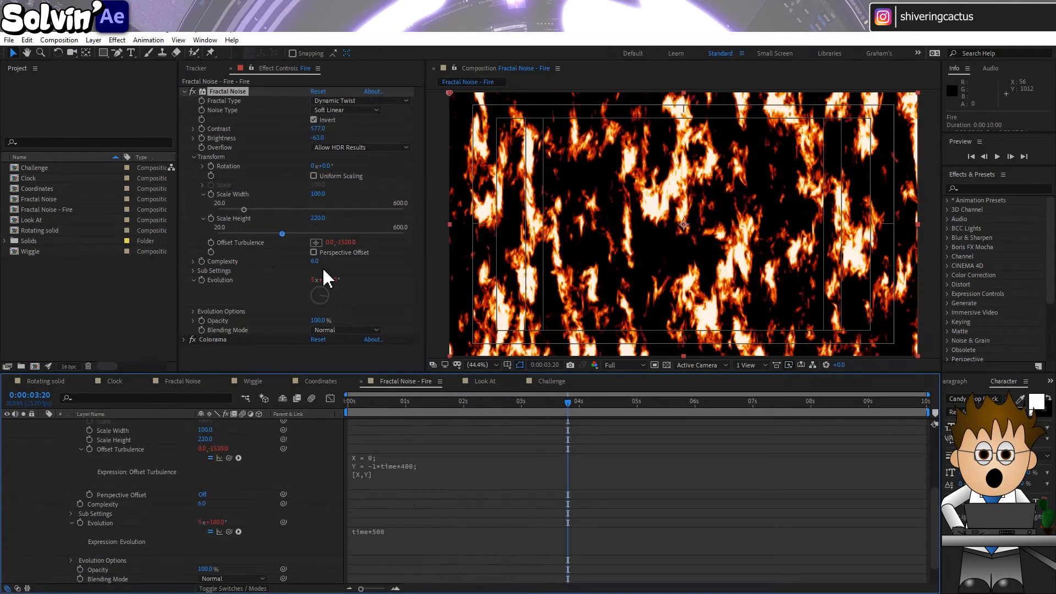
drag(383, 405, 325, 408)
key(space)
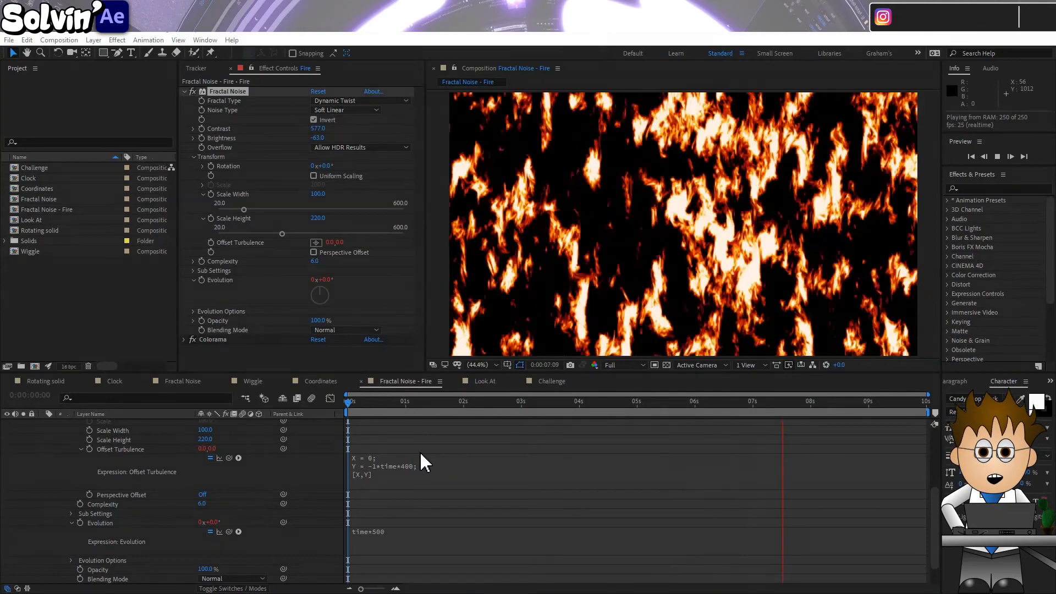
click(658, 414)
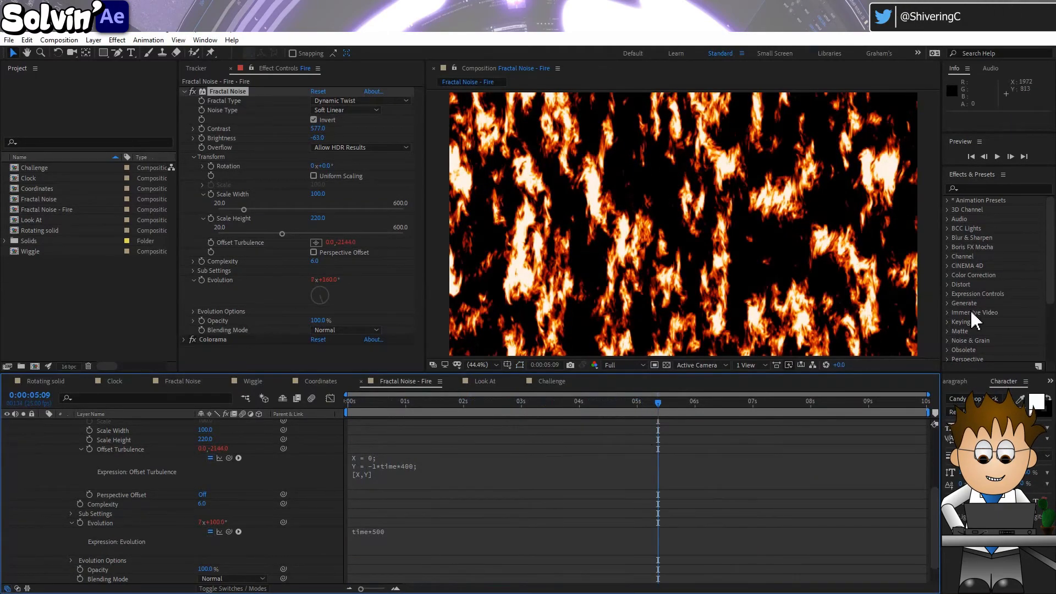
Add a Slider Control expression control to the Fire layer below Colorama and check where else expression controls are offered
click(948, 294)
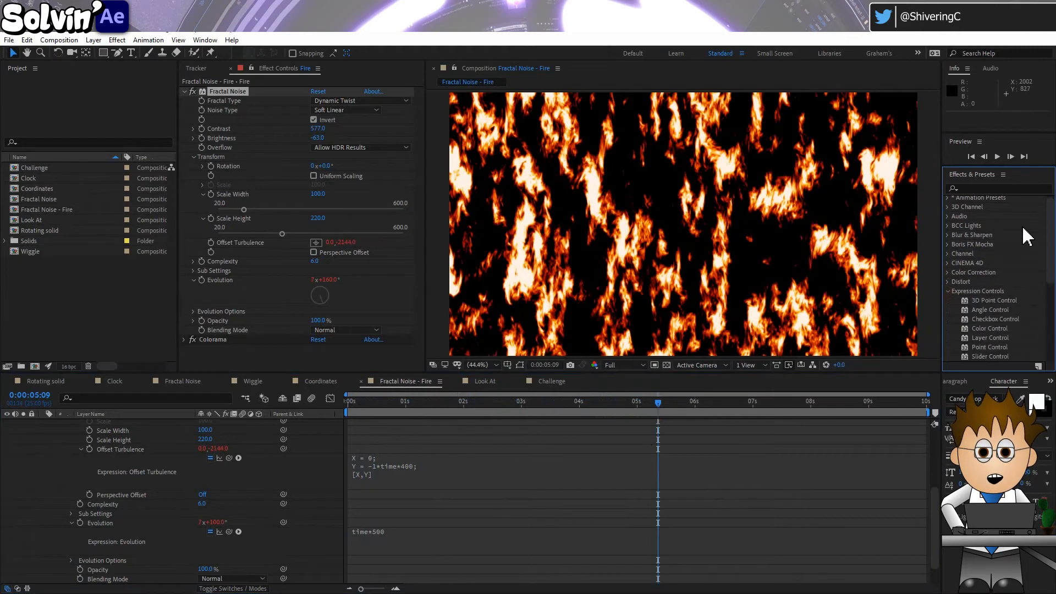
scroll(1045, 237, down, 4)
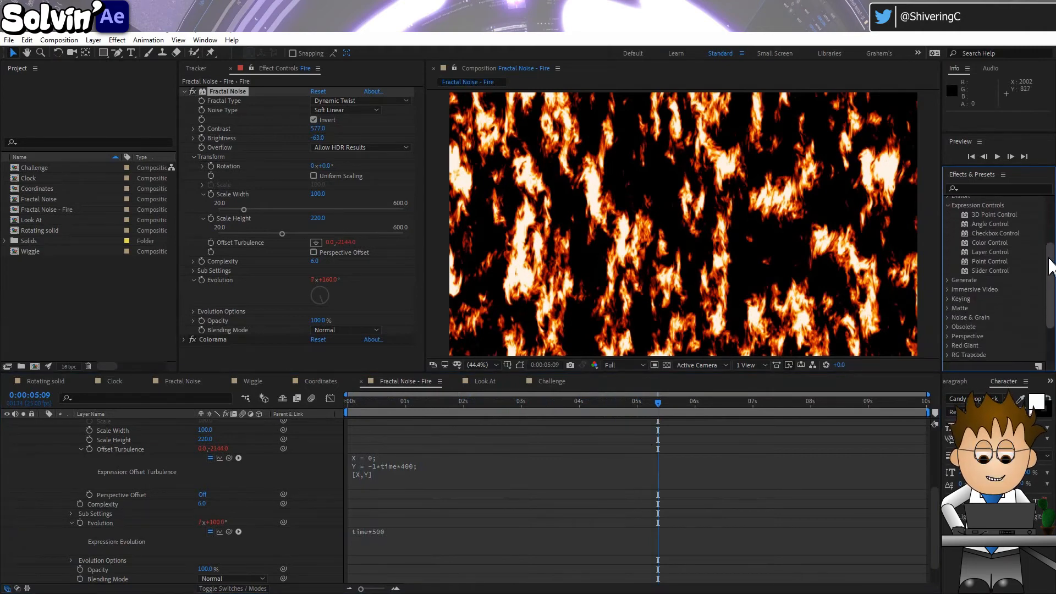
click(186, 91)
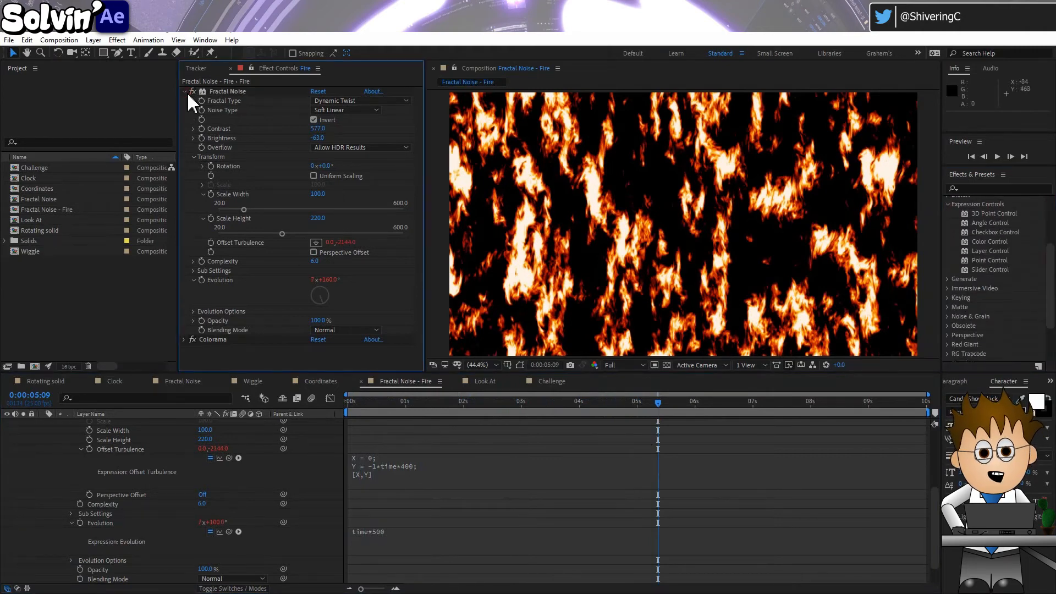
click(185, 92)
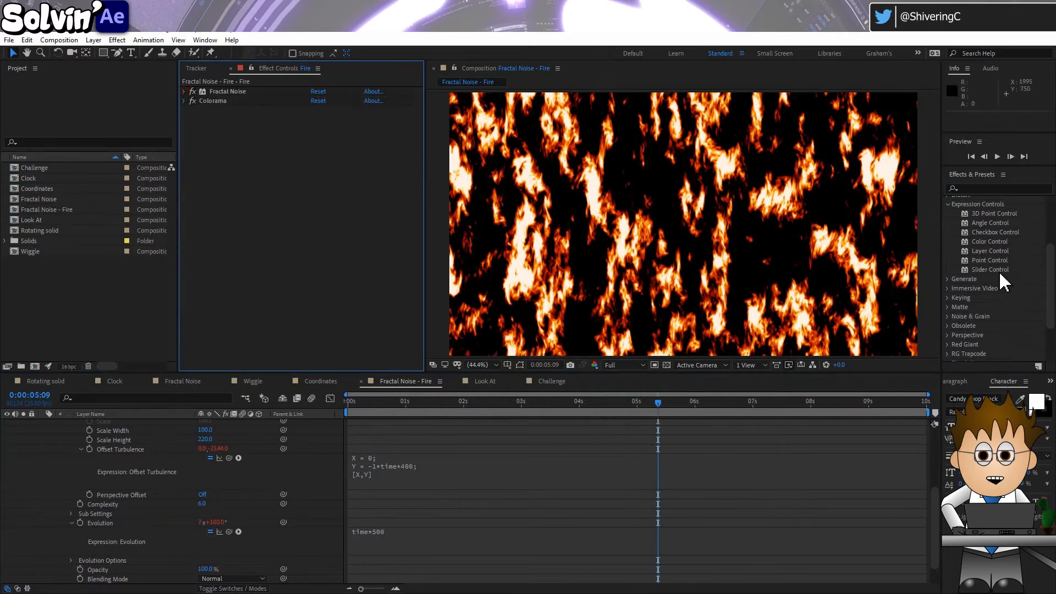
drag(1001, 273, 290, 216)
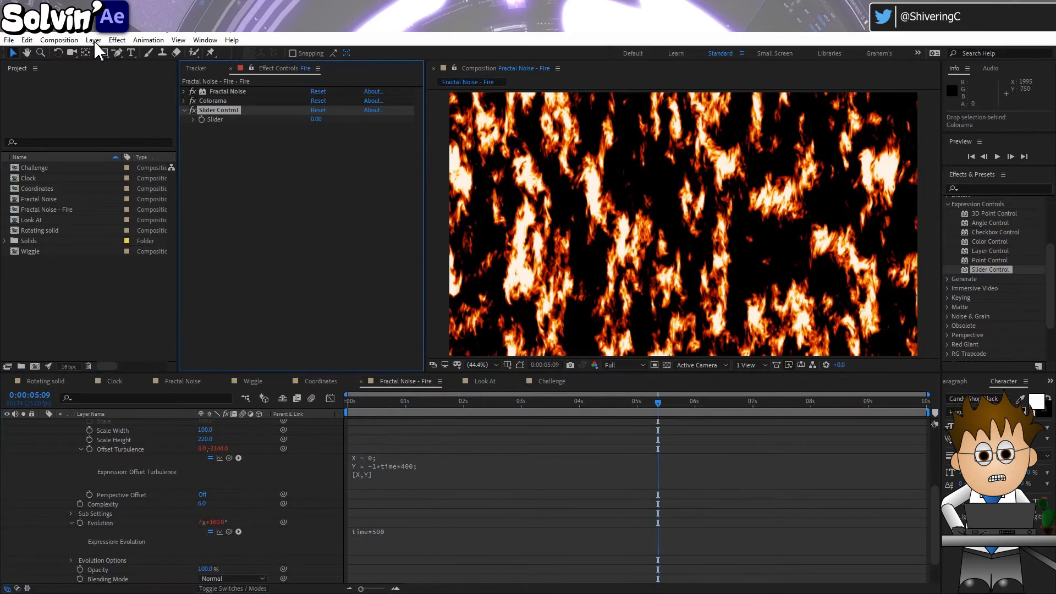
click(117, 39)
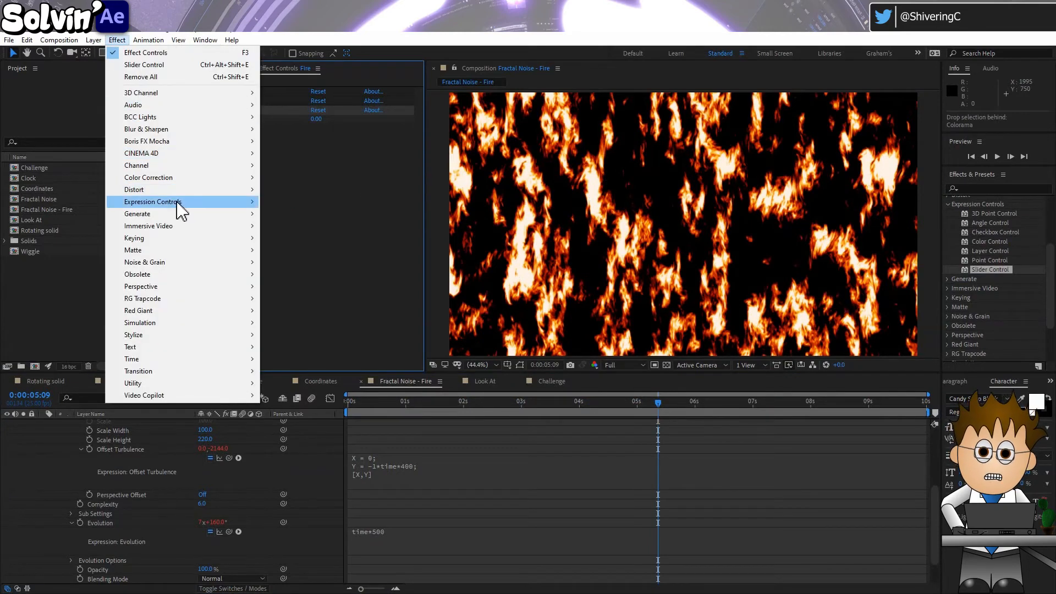
mouse_move(176, 203)
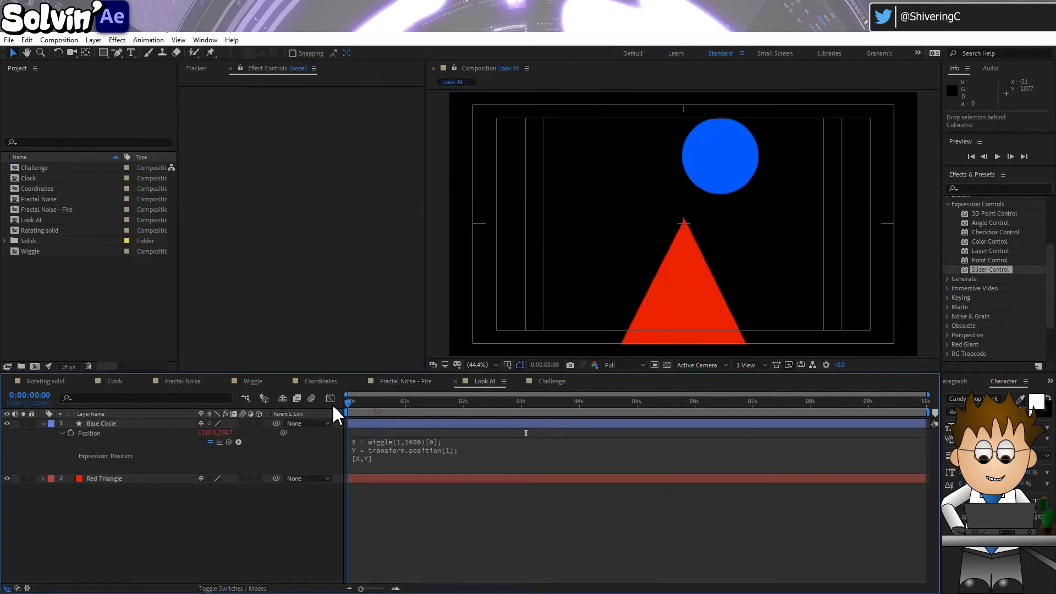
Preview the blue circle's wiggle motion above the red triangle in the Look At composition
key(space)
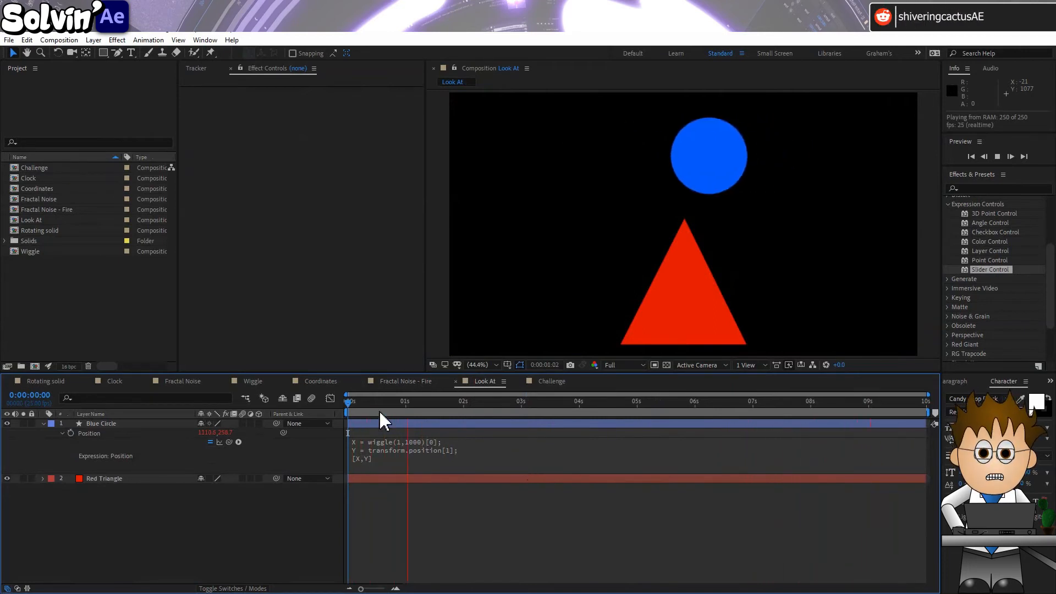
Stop the preview at the start of the timeline and enable an expression on the Red Triangle's Rotation
click(349, 402)
click(106, 480)
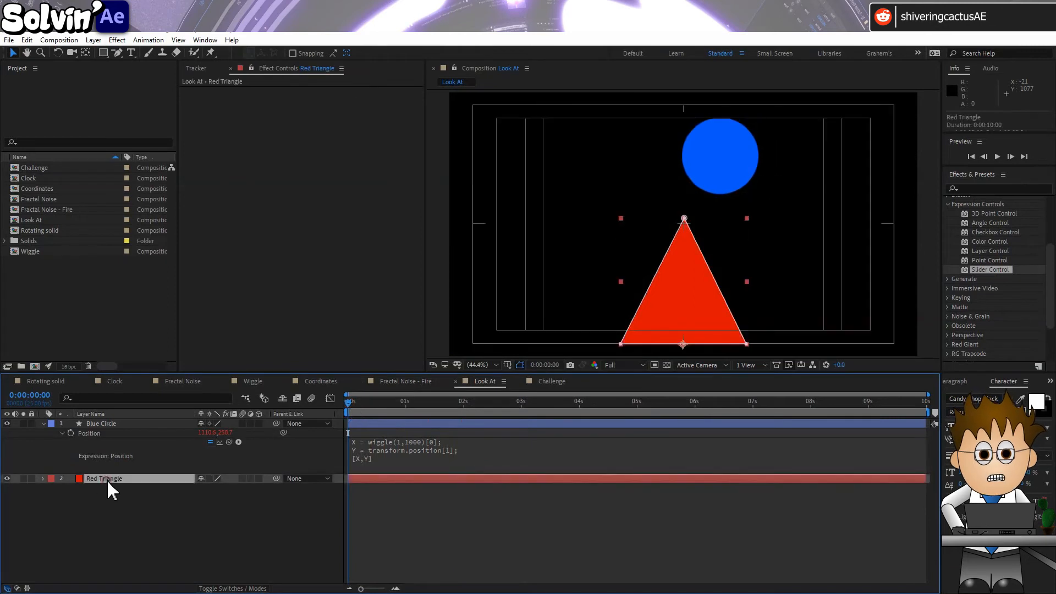
key(r)
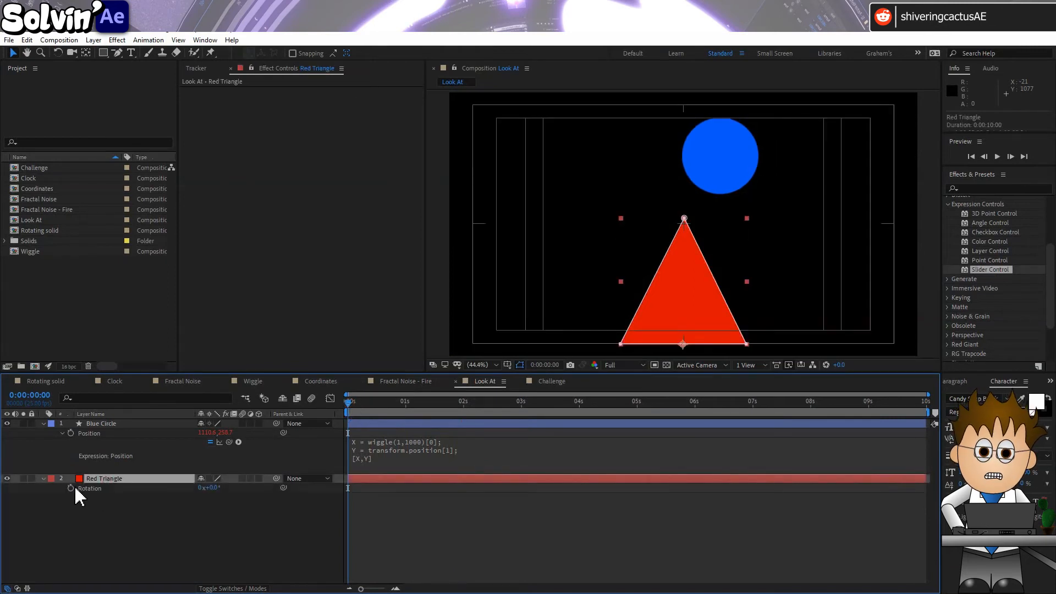
alt+click(71, 488)
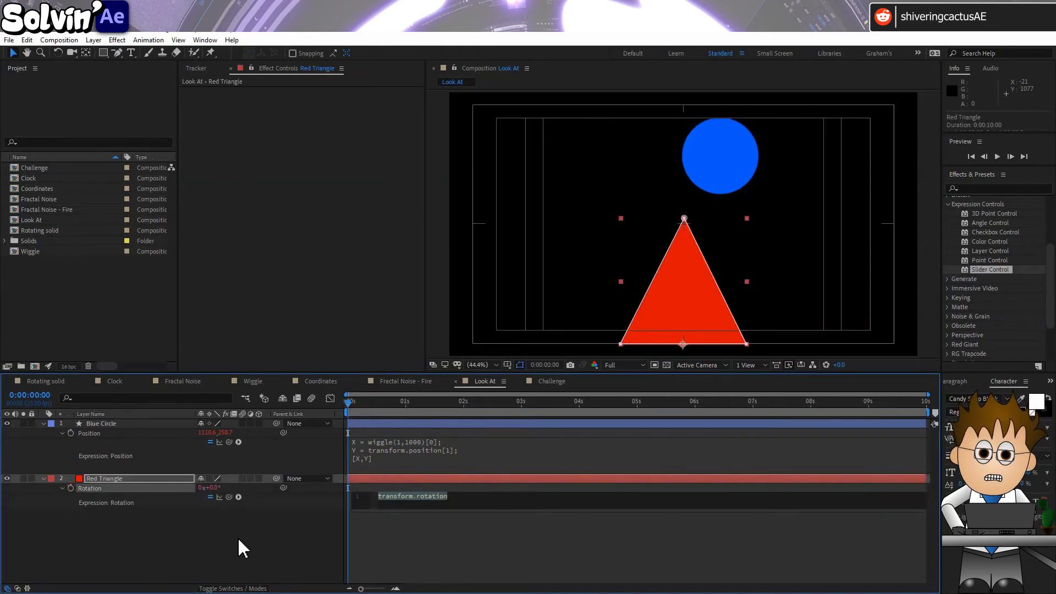
Browse the expression language functions and insert the Vector Math function lookAt(fromPoint, atPoint) into the Red Triangle's Rotation expression
click(239, 498)
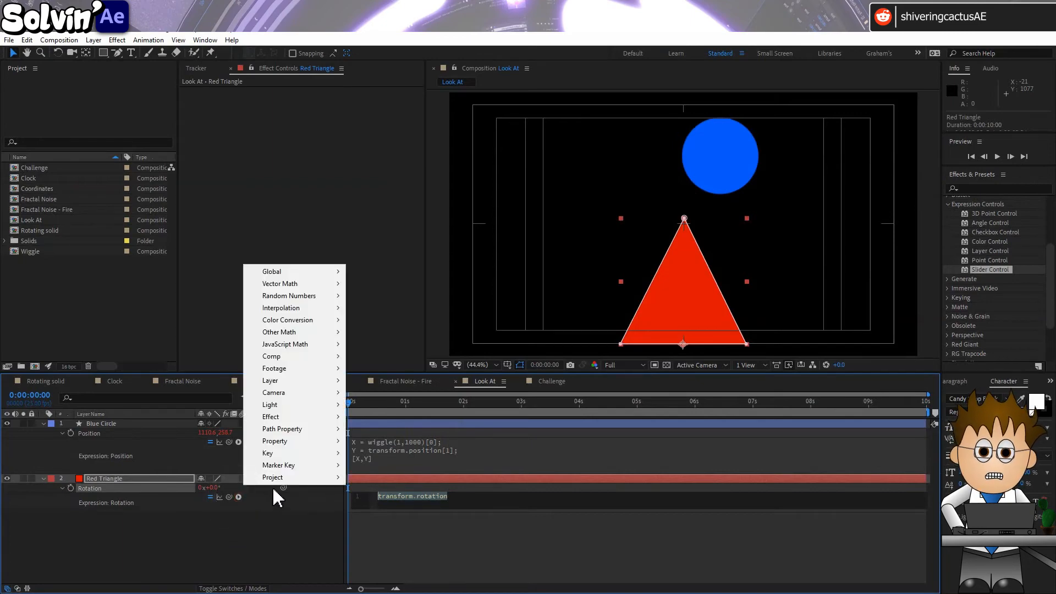
mouse_move(309, 329)
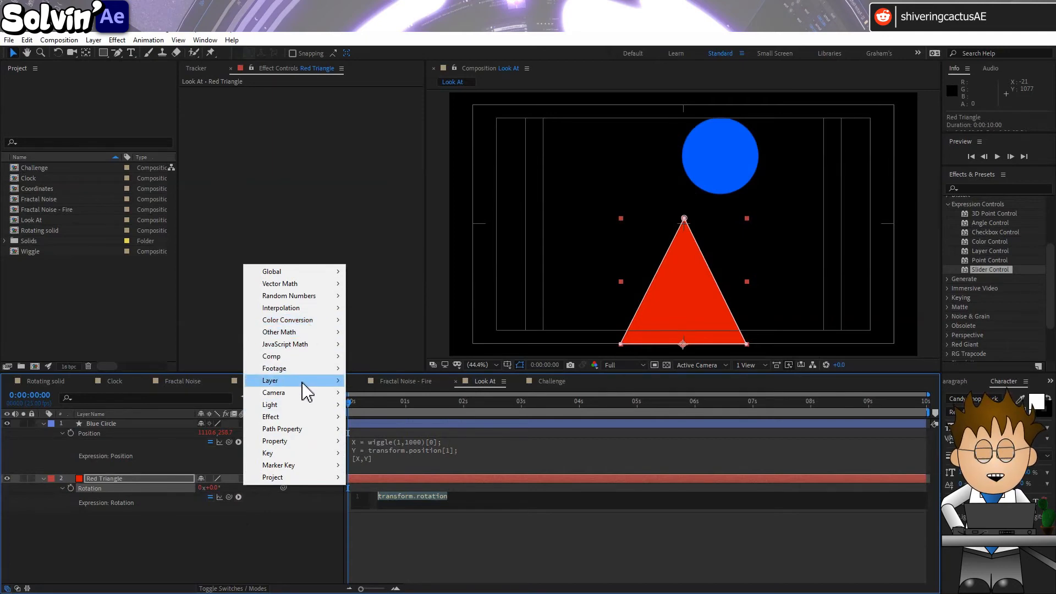
mouse_move(303, 381)
mouse_move(385, 393)
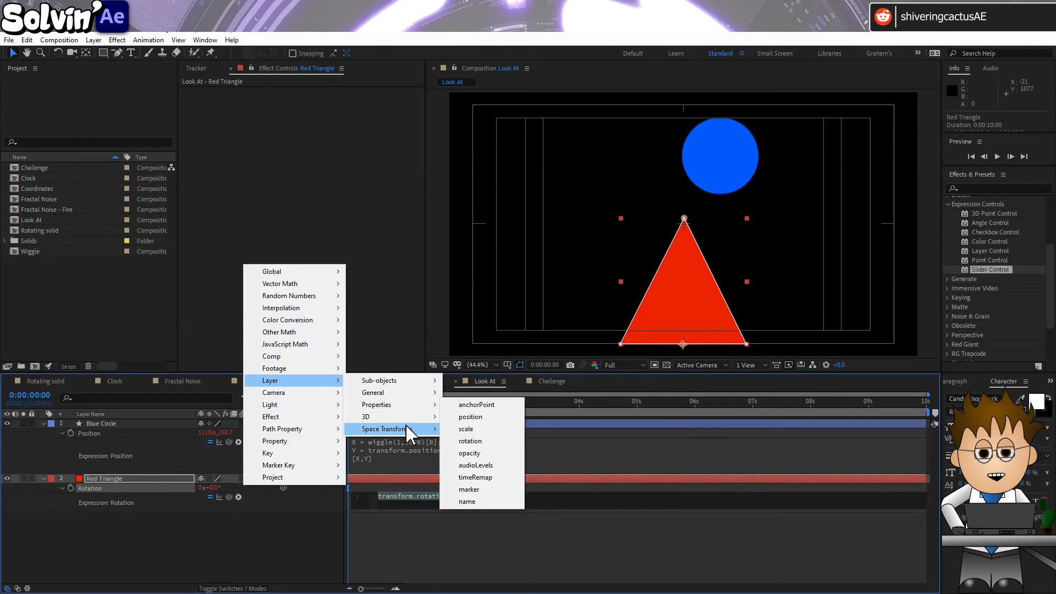
mouse_move(407, 428)
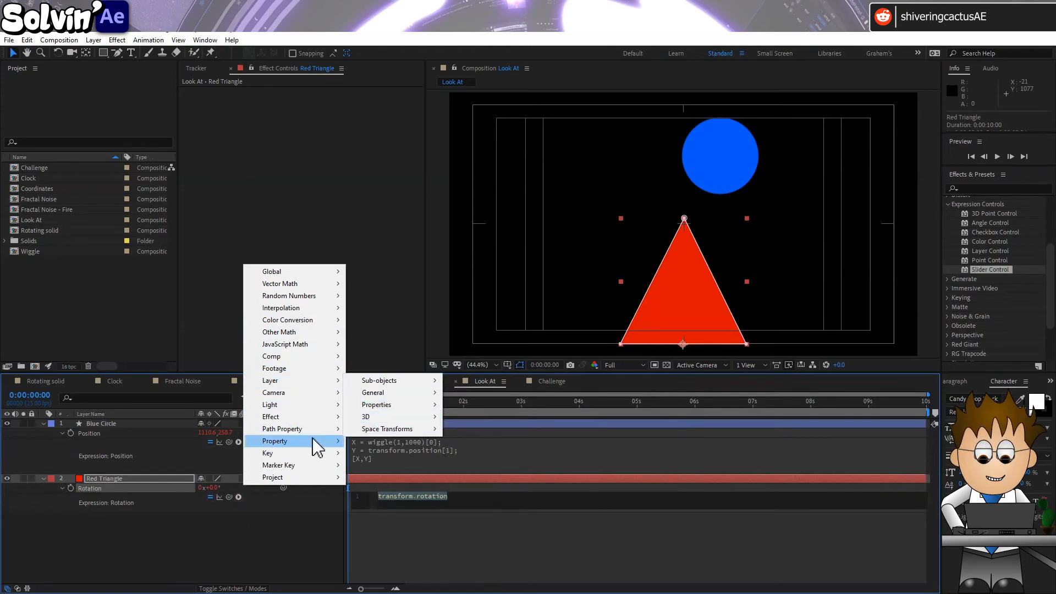
mouse_move(318, 447)
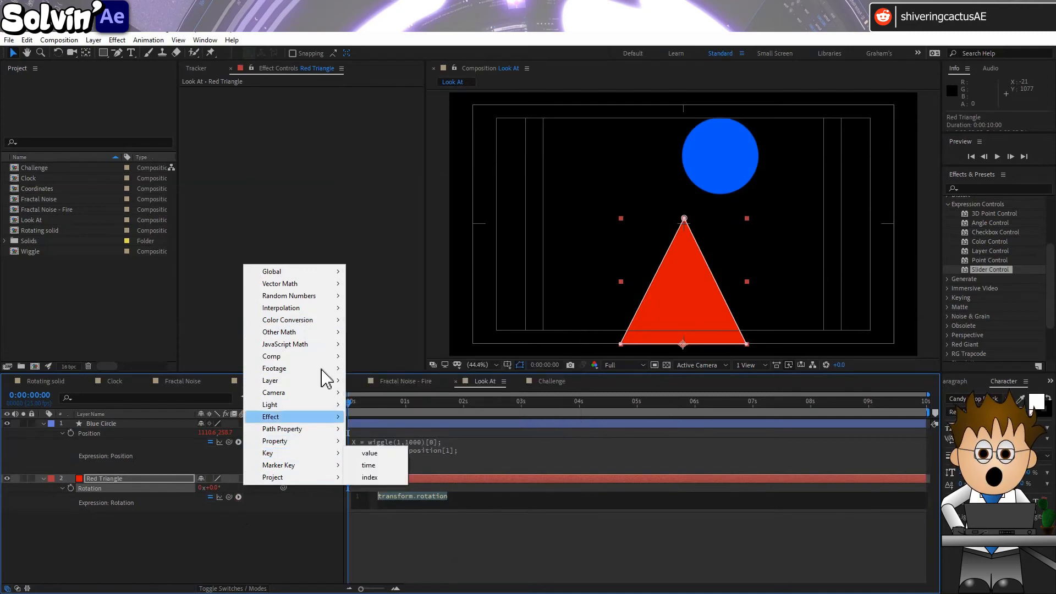
mouse_move(313, 285)
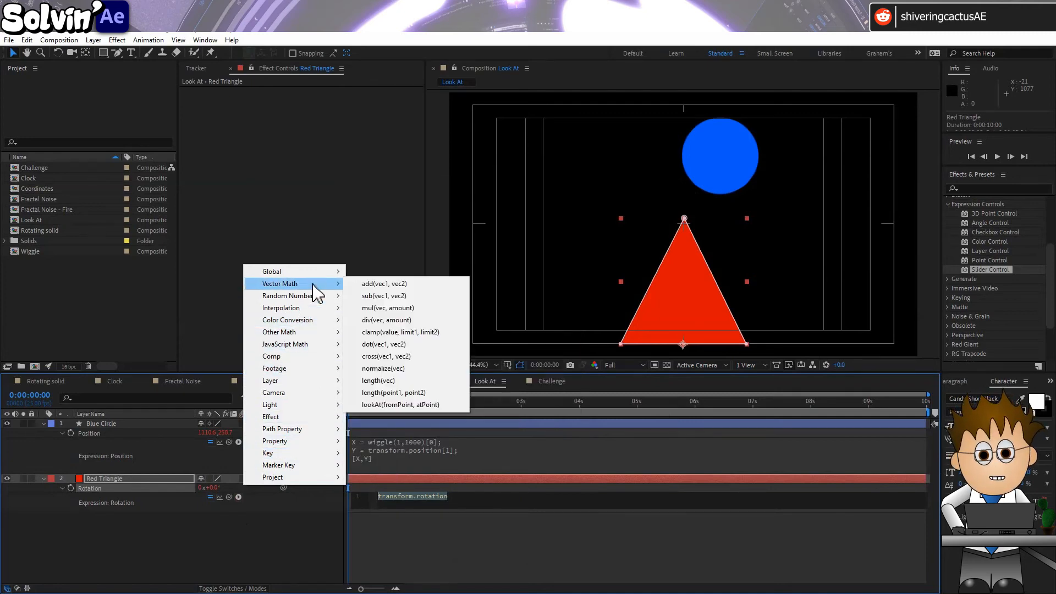
click(448, 403)
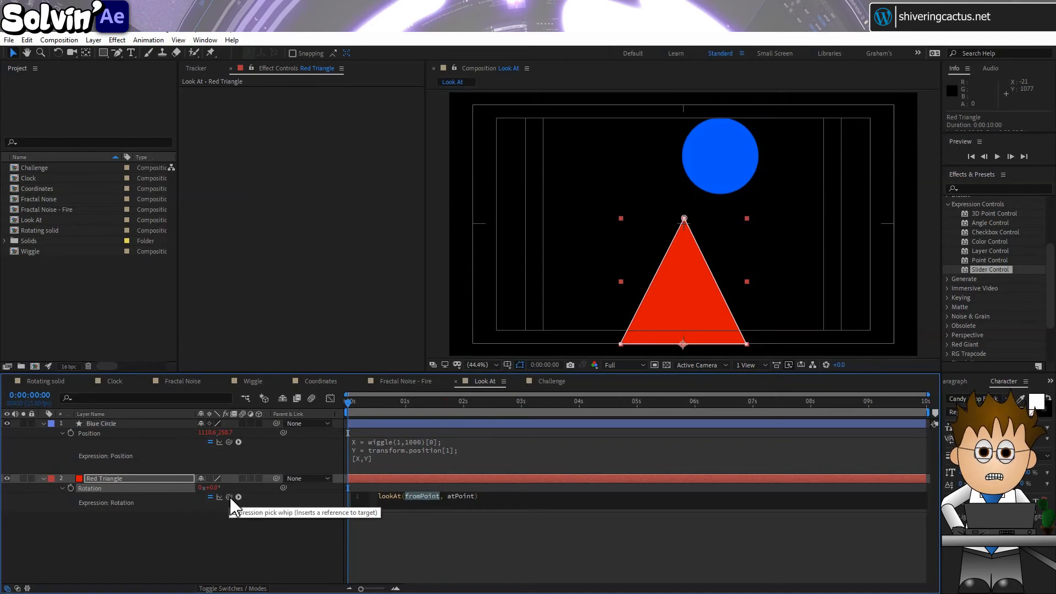
Try to fill lookAt's fromPoint with the Blue Circle layer and atPoint with the Red Triangle layer itself
drag(229, 497, 99, 428)
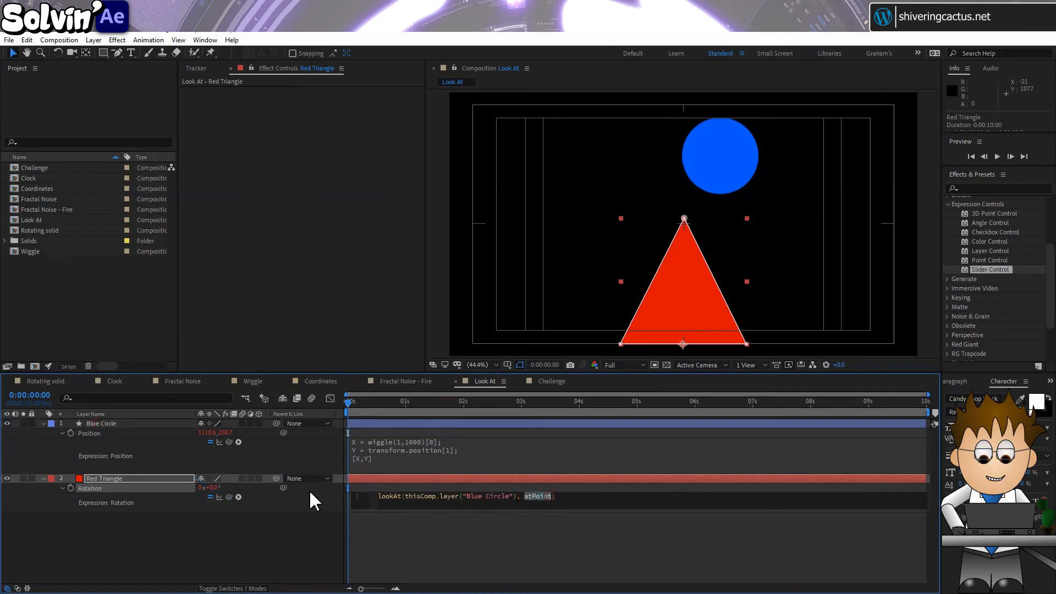
drag(231, 494, 148, 483)
click(215, 522)
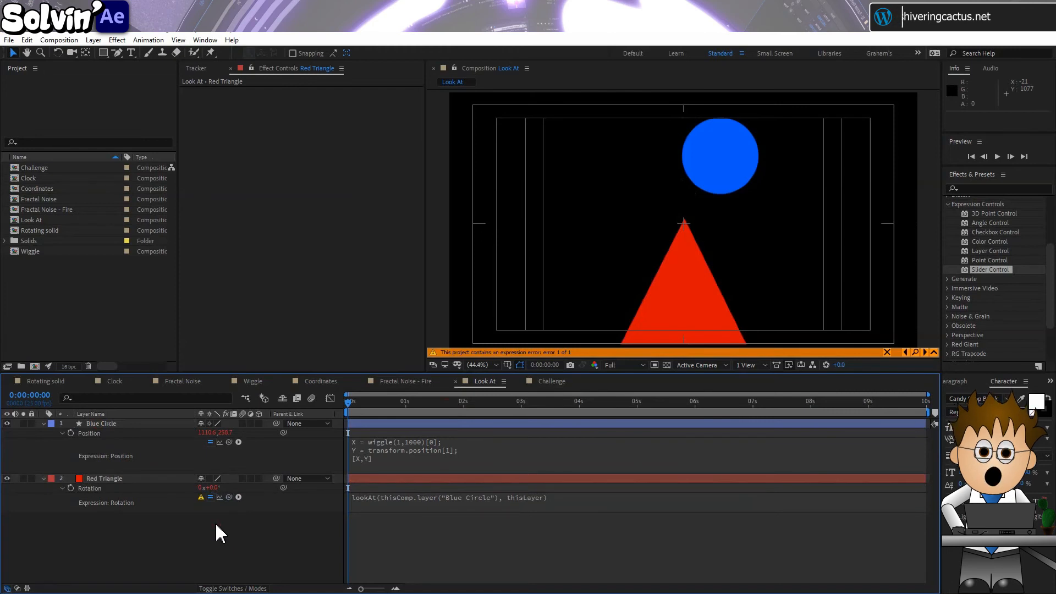
Replace the first lookAt argument with a reference to the Blue Circle's Position property
click(432, 497)
drag(432, 497, 512, 496)
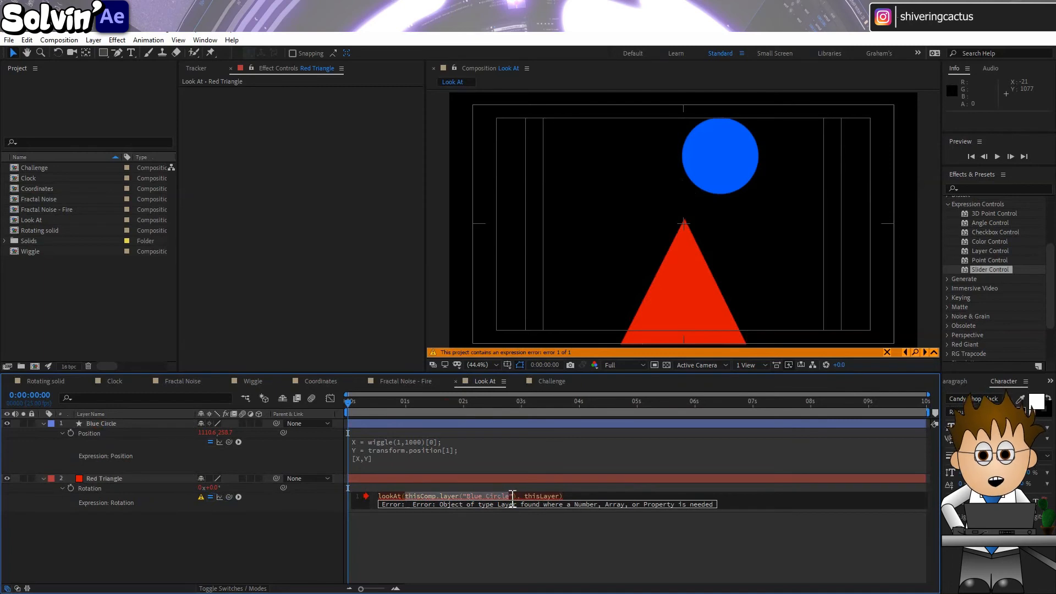
drag(228, 497, 102, 434)
click(134, 523)
Reveal all the Red Triangle's Transform properties and replace thisLayer in the lookAt expression with its own Position
click(125, 481)
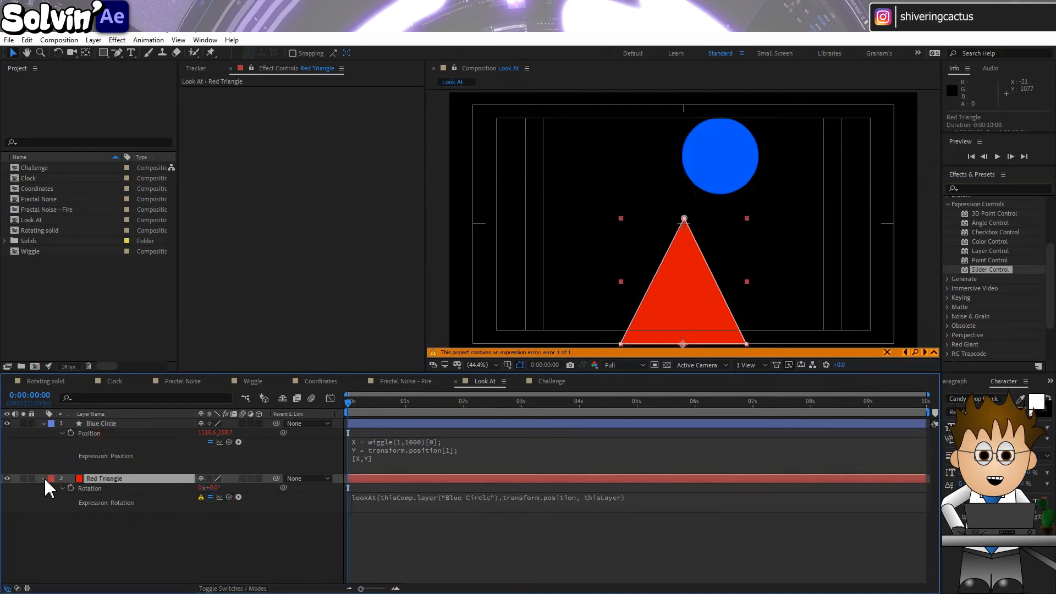
click(44, 478)
click(44, 478)
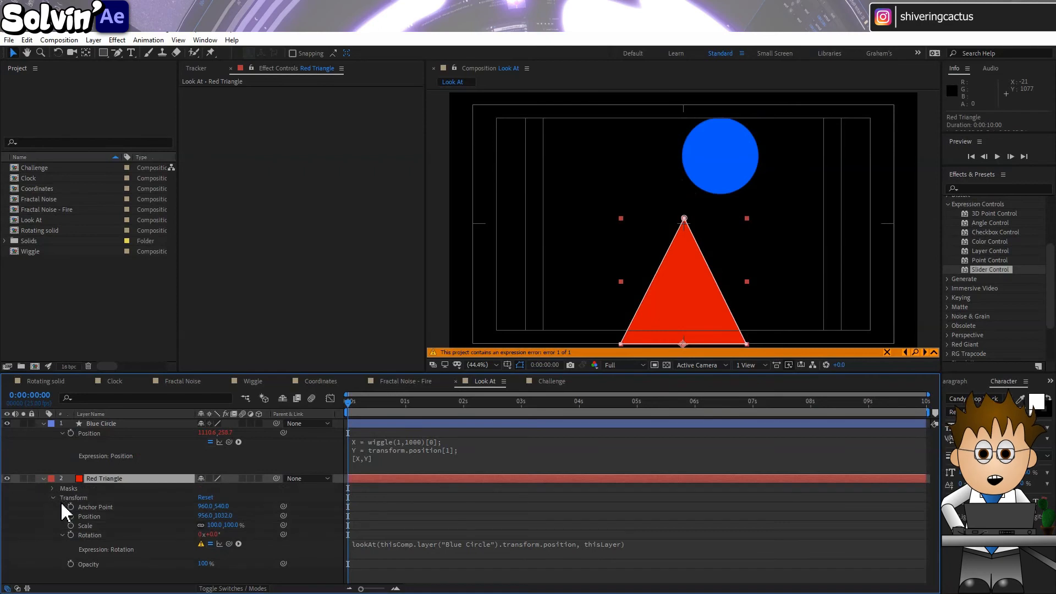
click(570, 543)
drag(598, 543, 628, 543)
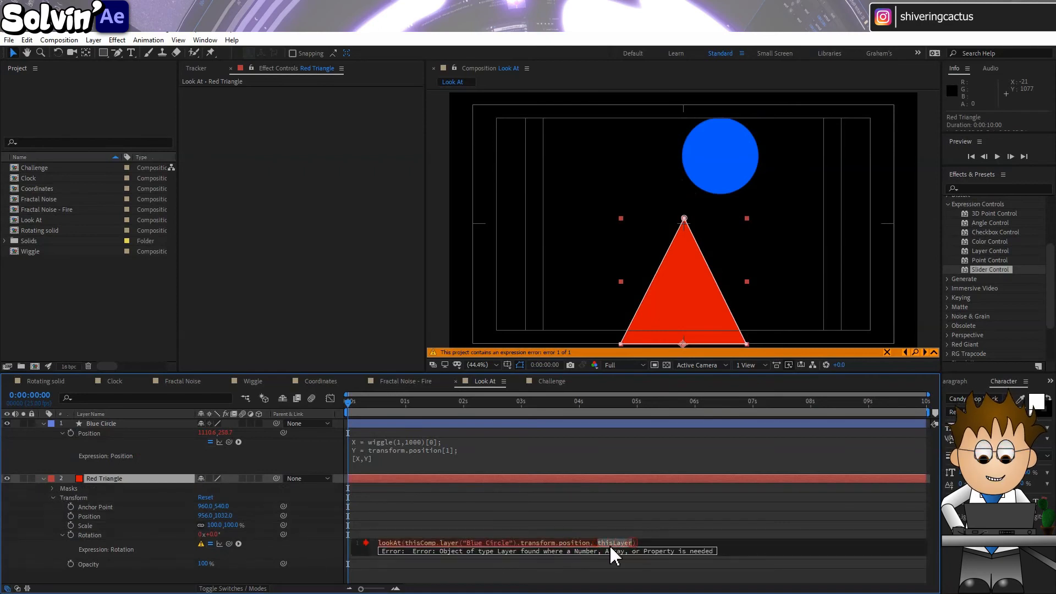
drag(229, 543, 96, 514)
click(40, 520)
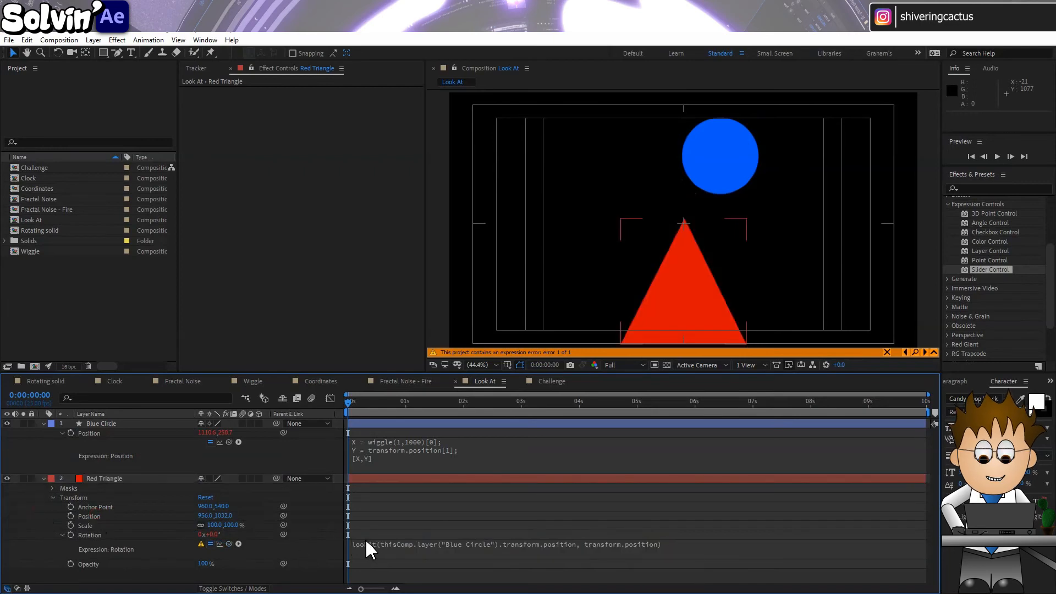
Read the error details of the Rotation expression, dismiss the warning and make the Red Triangle a 3D layer
click(201, 544)
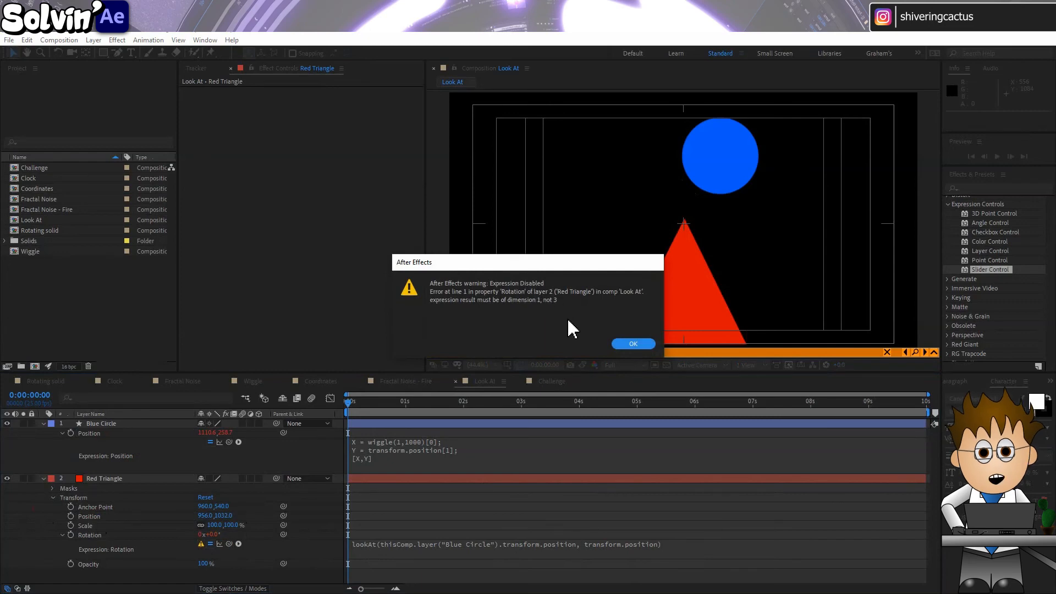
click(645, 343)
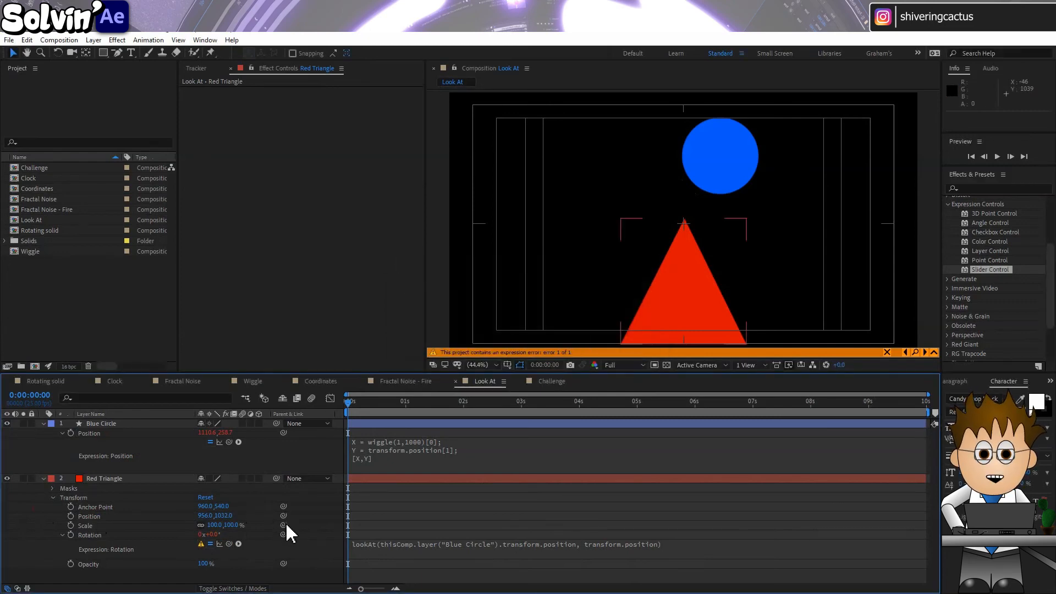
click(259, 479)
Move the lookAt expression from the Red Triangle's Z Rotation to its Orientation and scrub the timeline to check the motion
click(362, 572)
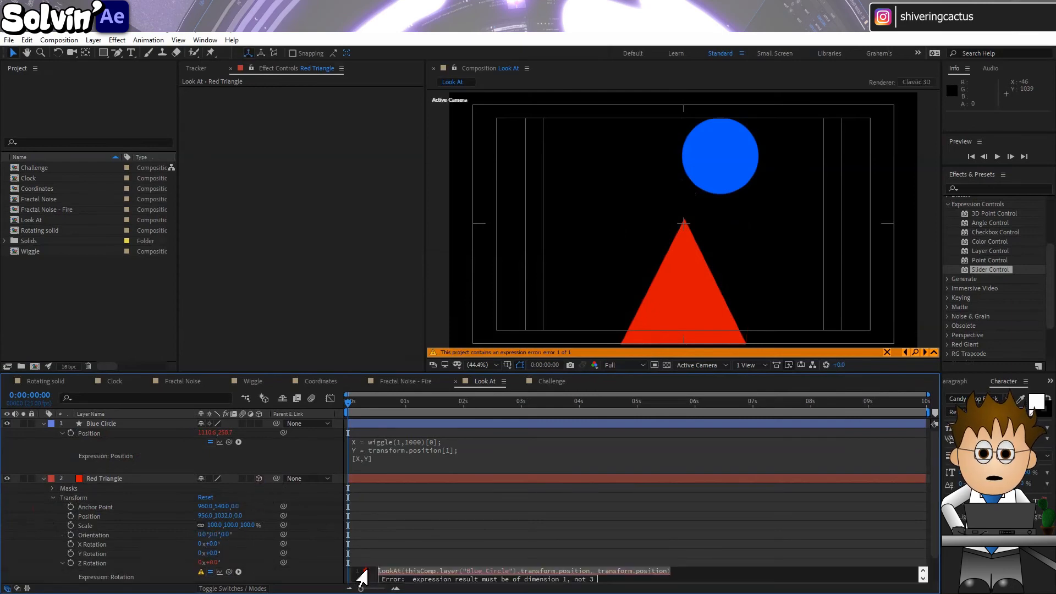
key(BackSpace)
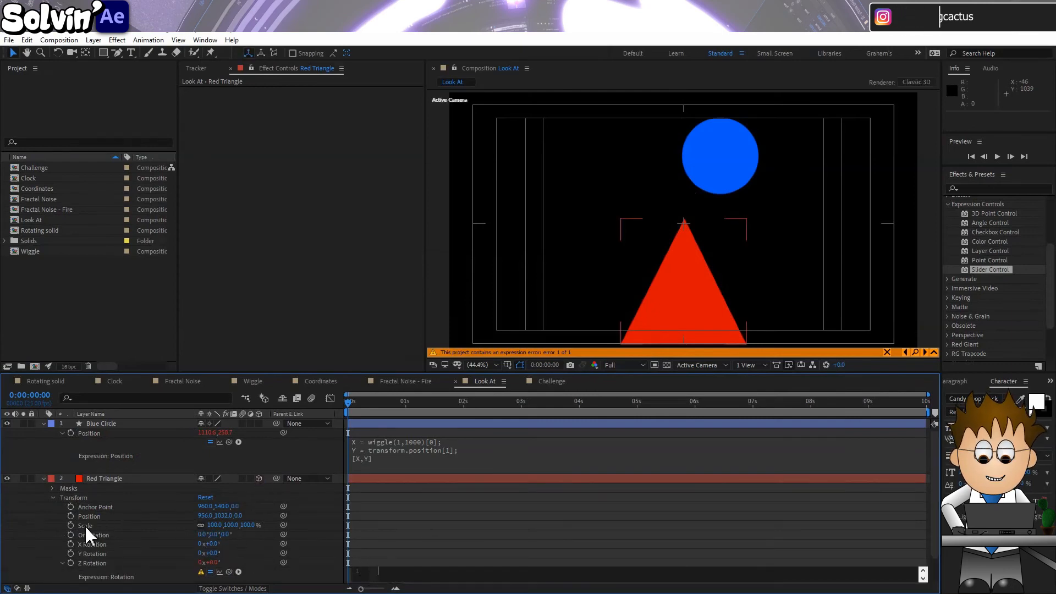
alt+click(71, 534)
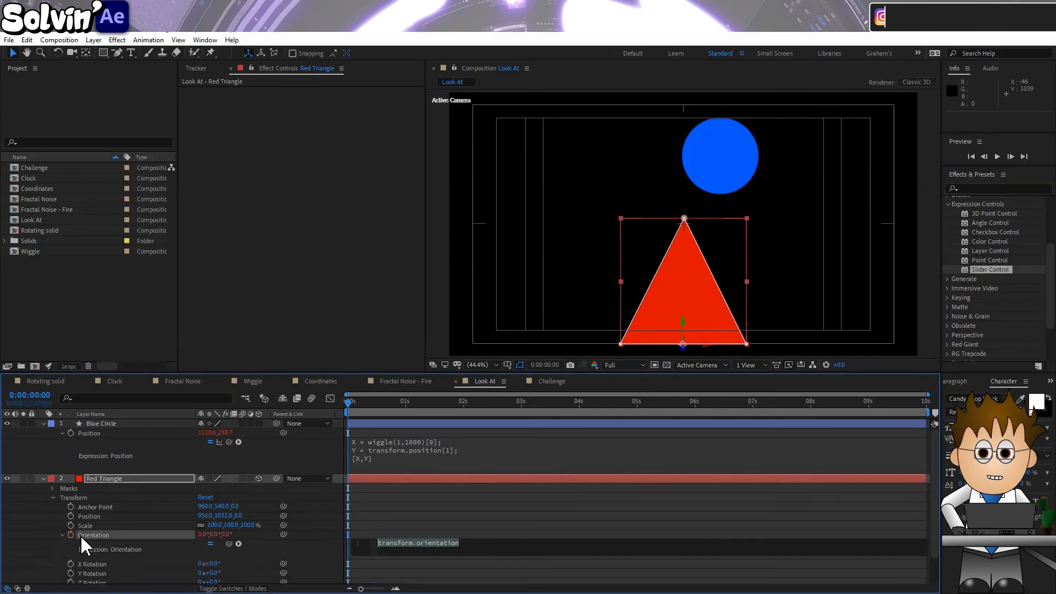
text(lookAt(thisComp.layer("Blue Circle").transform.position, transform.position))
click(319, 544)
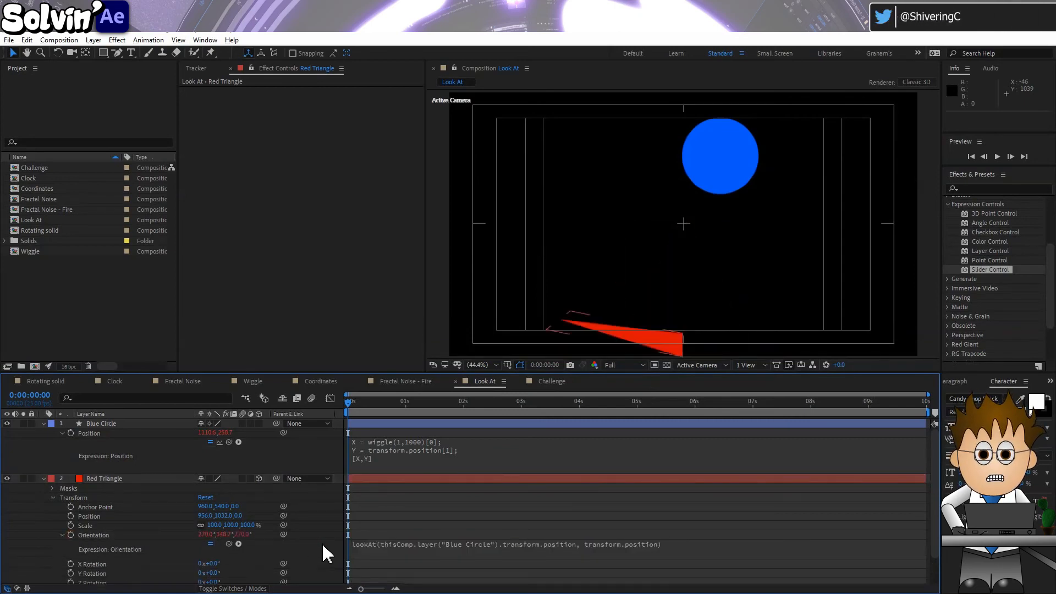
drag(355, 402, 651, 410)
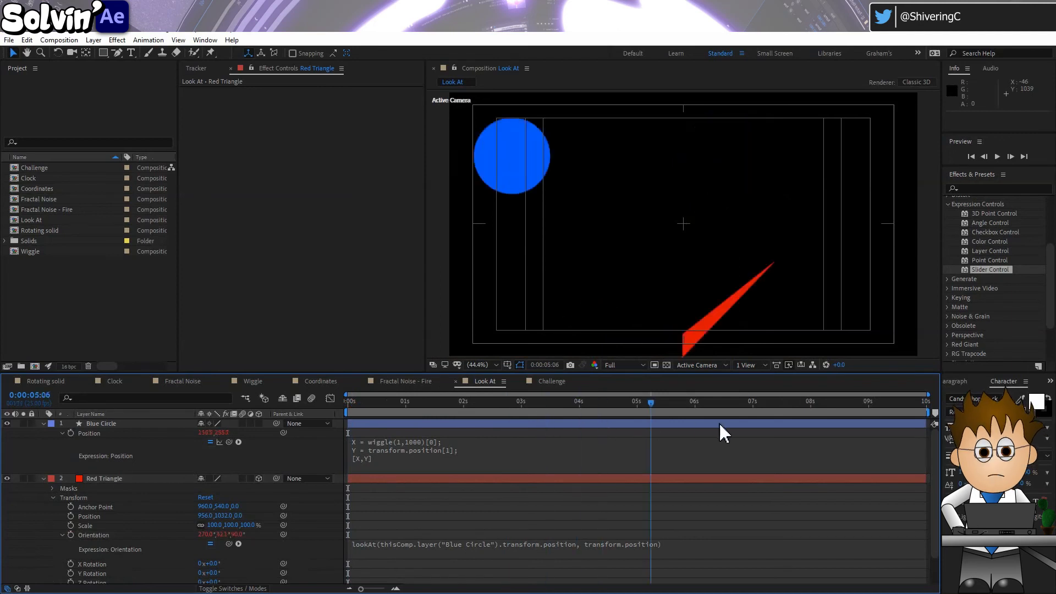
drag(718, 422, 303, 414)
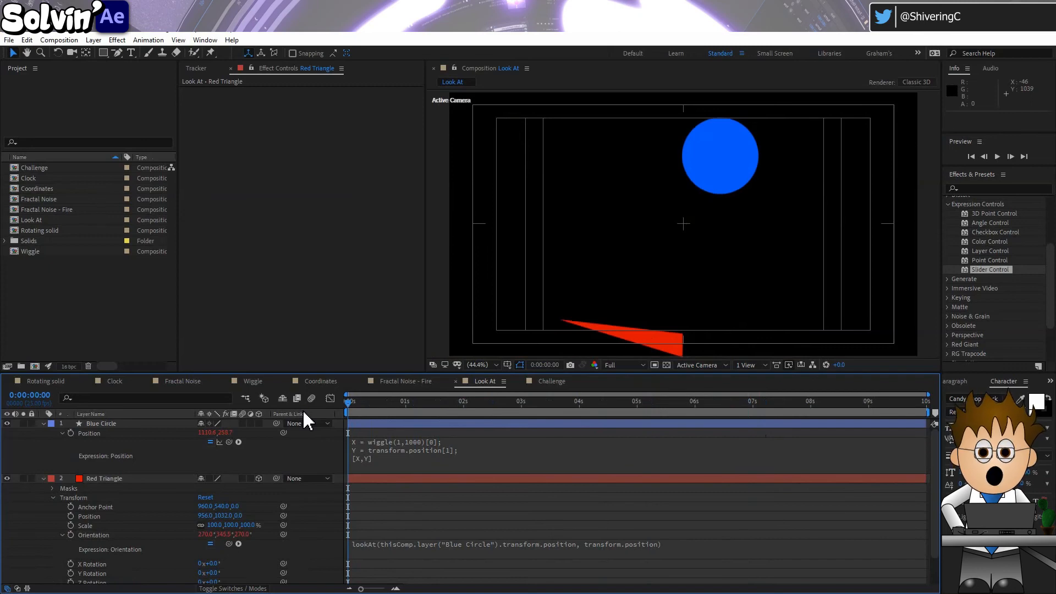
Set the Red Triangle's X Rotation and Y Rotation to 90° and preview it from the start of the timeline
click(212, 564)
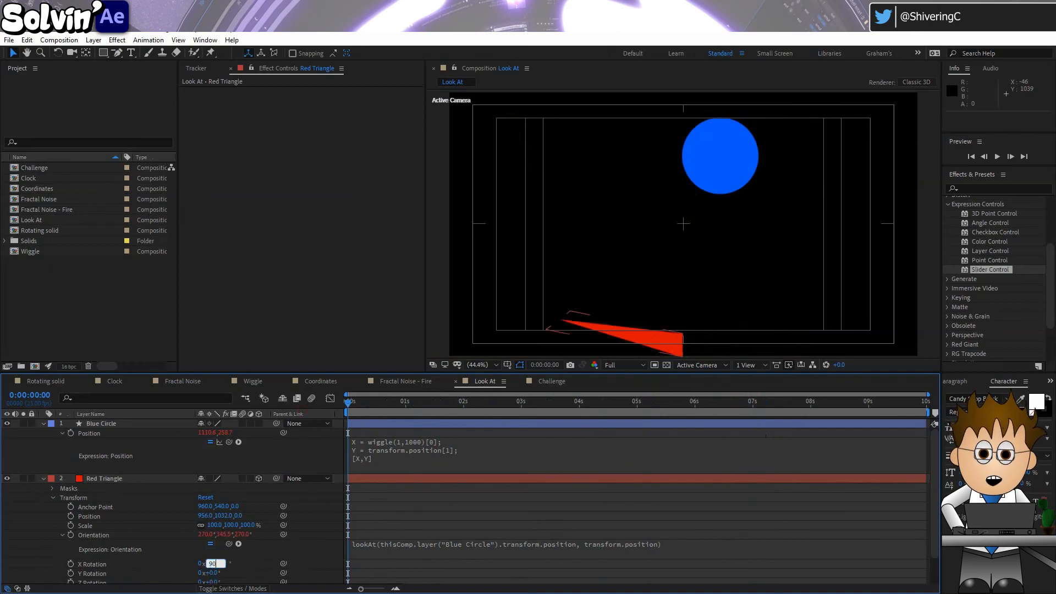
text(90)
key(Return)
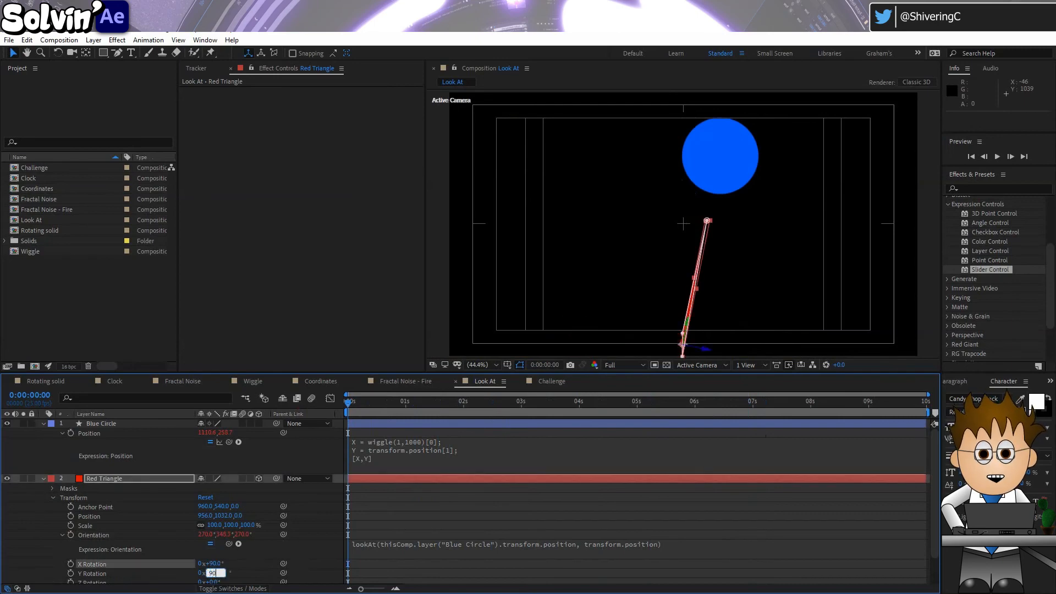
key(Return)
click(272, 549)
drag(353, 402, 319, 419)
key(space)
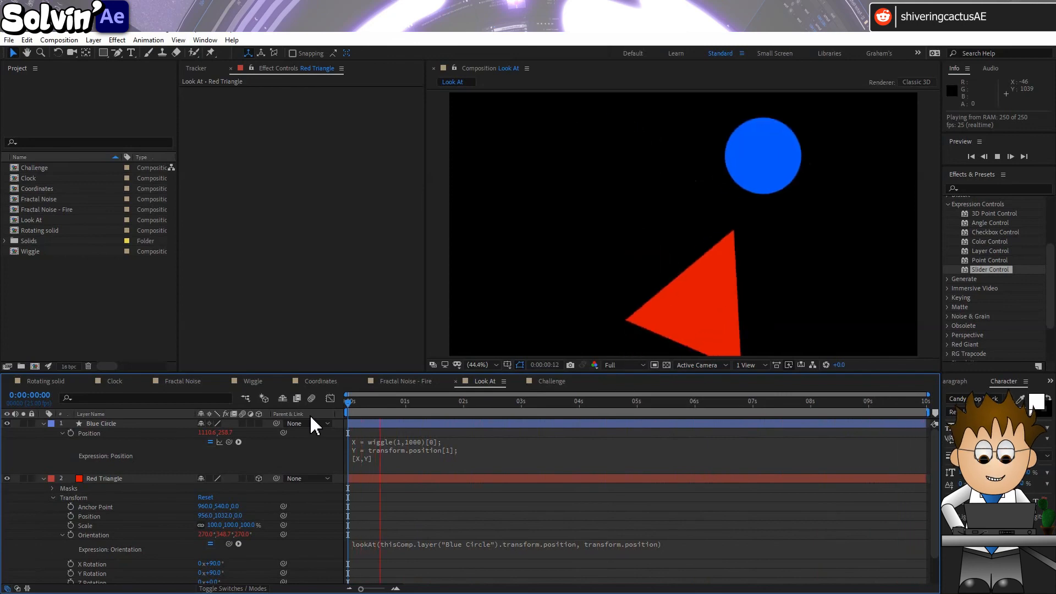
Open the Challenge composition and preview the white beam between the two wiggling red squares
click(544, 381)
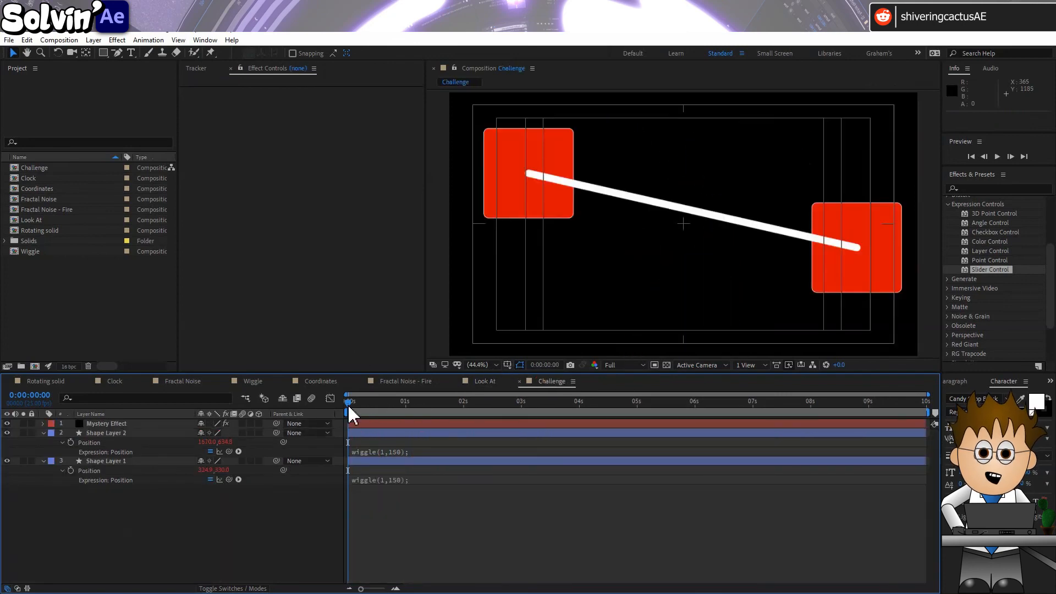
key(space)
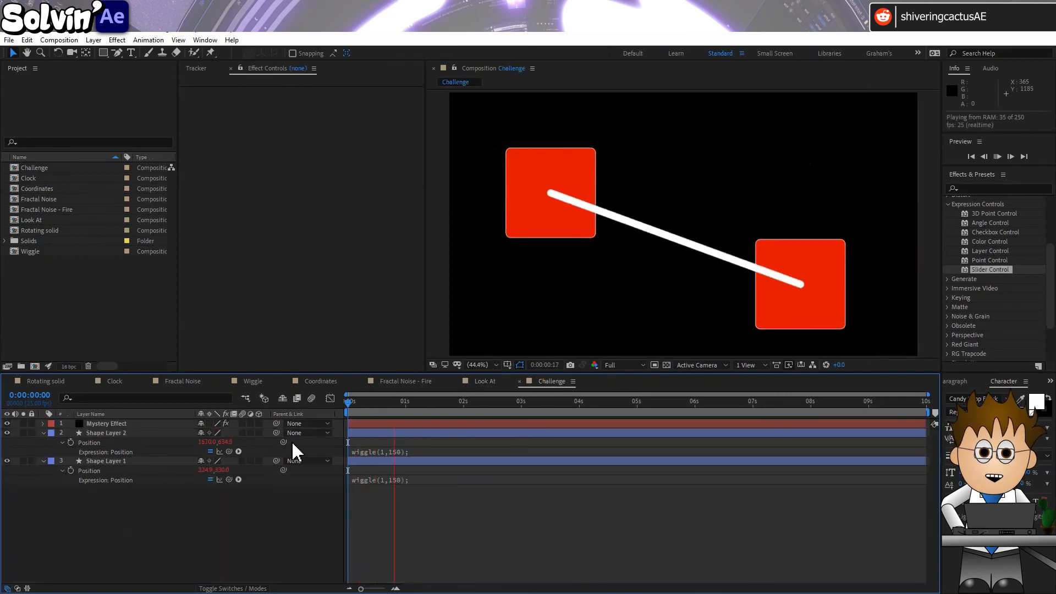